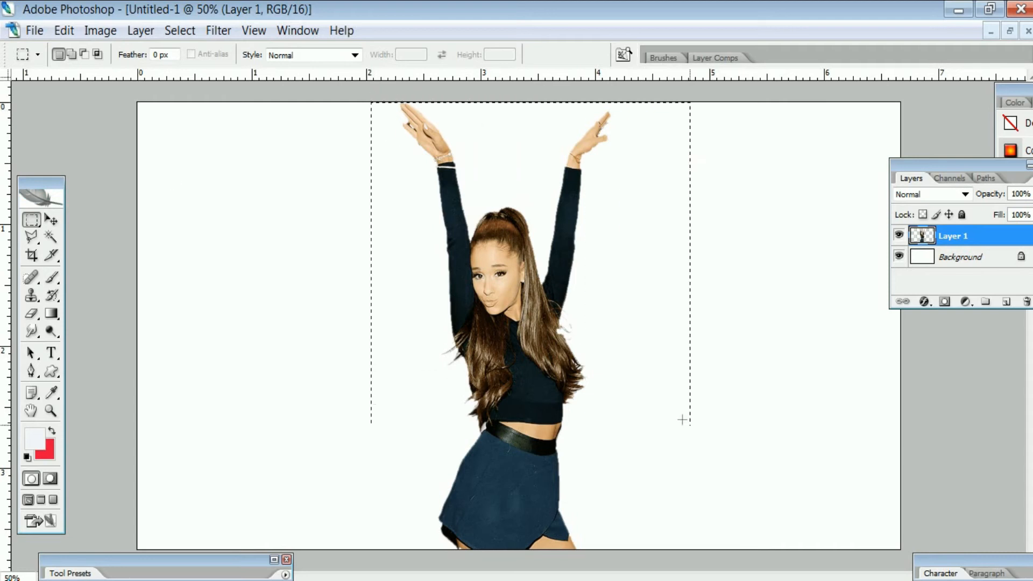
- Select the figure's upper body with a rectangular marquee, move it up about 24 px to open a gap in the torso, and deselect
{"action": "left_click_drag", "start_coordinate": [682, 419], "coordinate": [707, 403]}
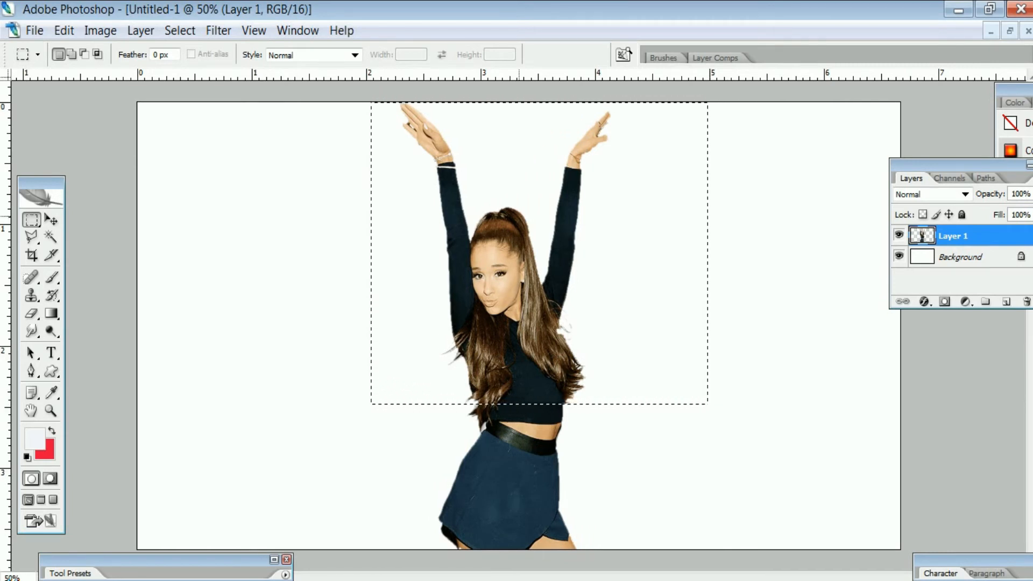
{"action": "key", "text": "ctrl+t"}
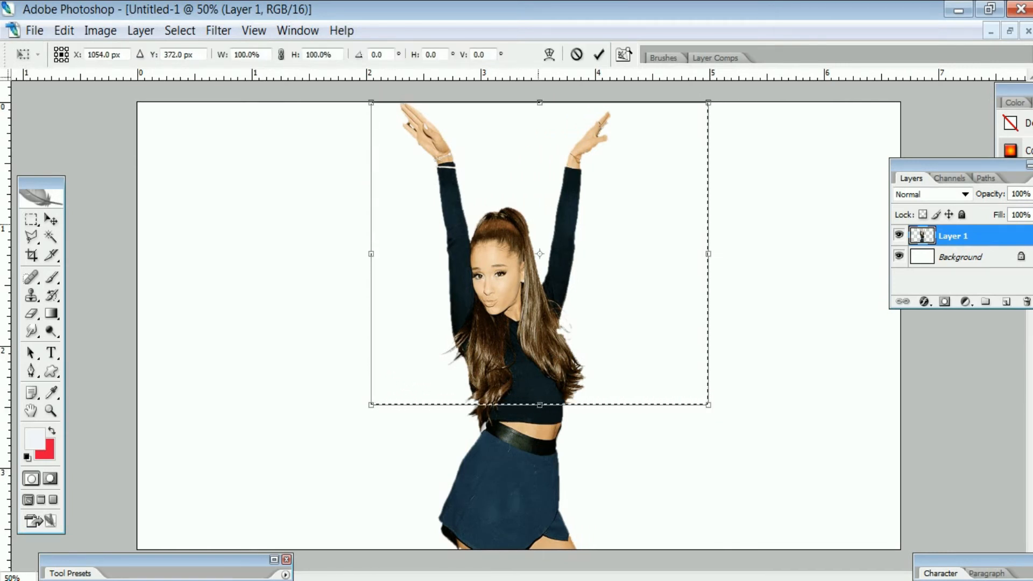
{"action": "mouse_move", "coordinate": [518, 317]}
{"action": "left_mouse_down"}
{"action": "mouse_move", "coordinate": [520, 293]}
{"action": "mouse_move", "coordinate": [517, 309]}
{"action": "left_mouse_up"}
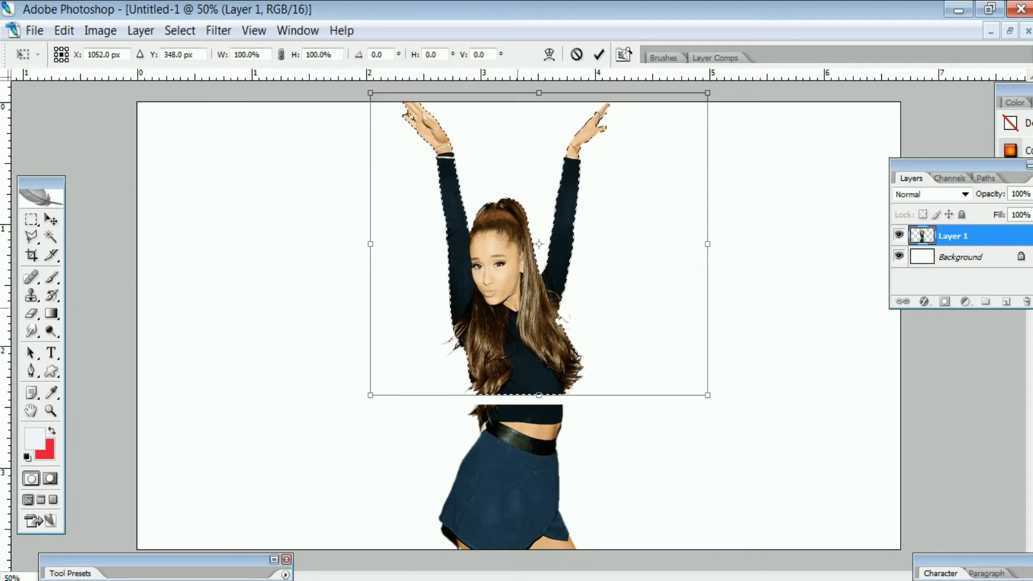
{"action": "key", "text": "Return"}
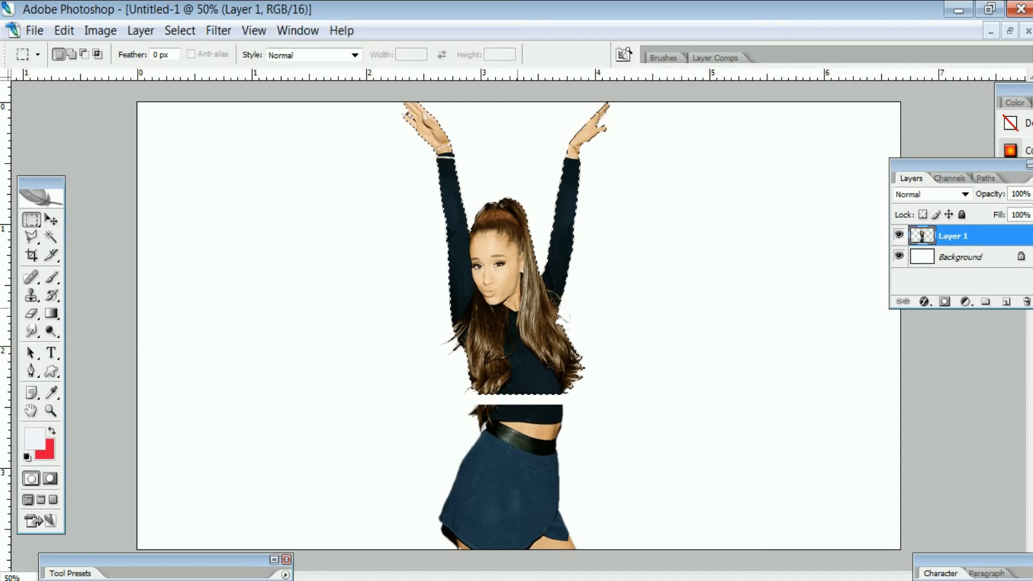
{"action": "key", "text": "ctrl+d"}
- Draw a thin lens-shaped path along the cut edge of the lower torso with the Pen tool and convert it to a selection
{"action": "key", "text": "ctrl+plus"}
{"action": "key", "text": "ctrl+plus"}
{"action": "key", "text": "ctrl+plus"}
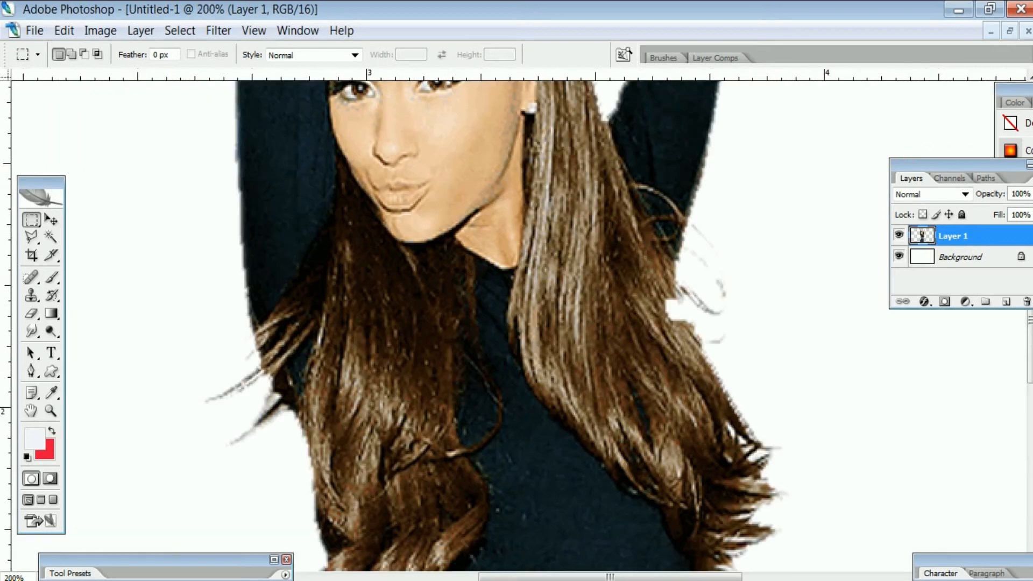
{"action": "scroll", "coordinate": [471, 279], "scroll_direction": "down", "scroll_amount": 5}
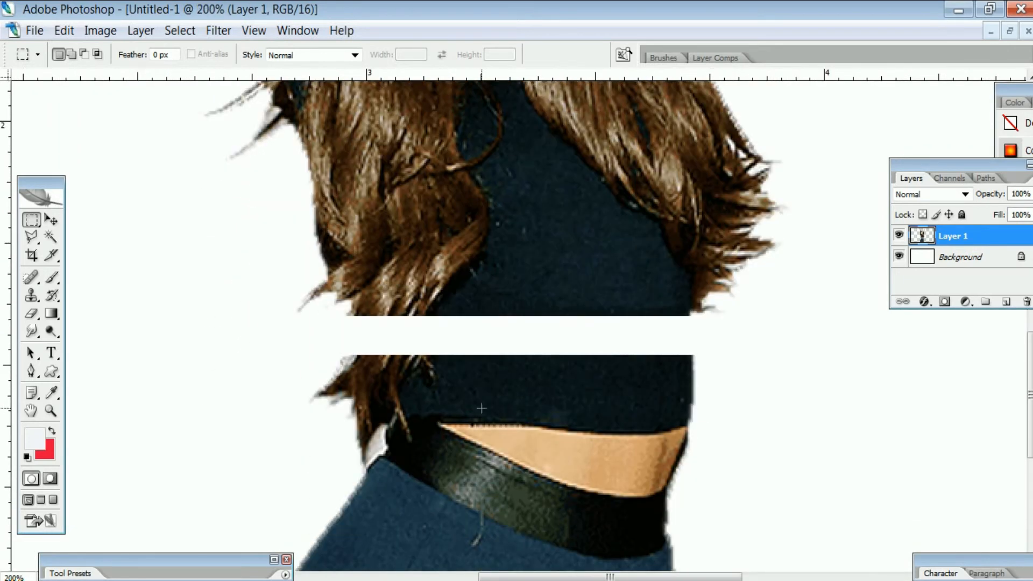
{"action": "left_click", "coordinate": [31, 371]}
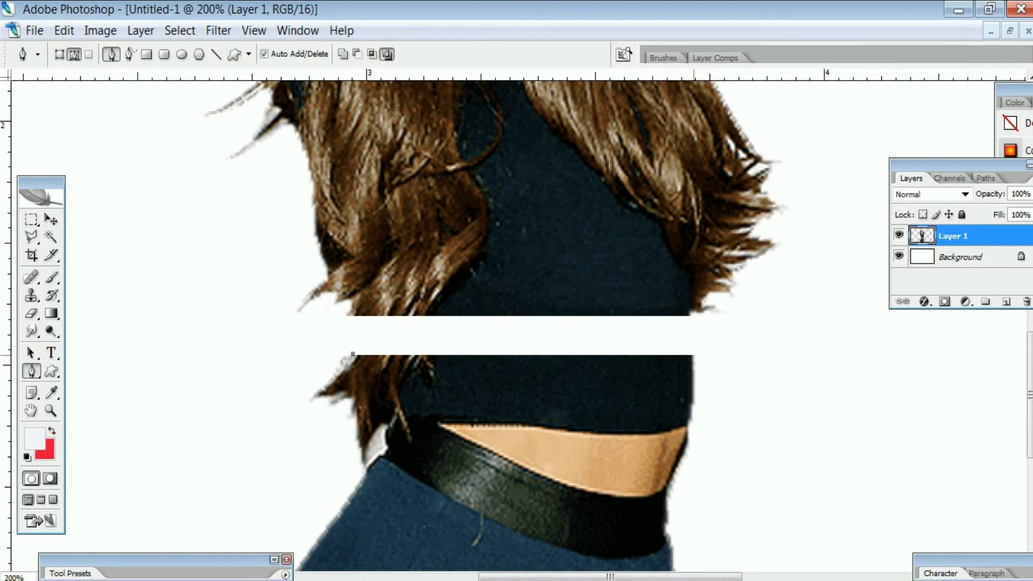
{"action": "left_click_drag", "start_coordinate": [693, 355], "coordinate": [830, 367]}
{"action": "left_click", "coordinate": [694, 355], "text": "alt"}
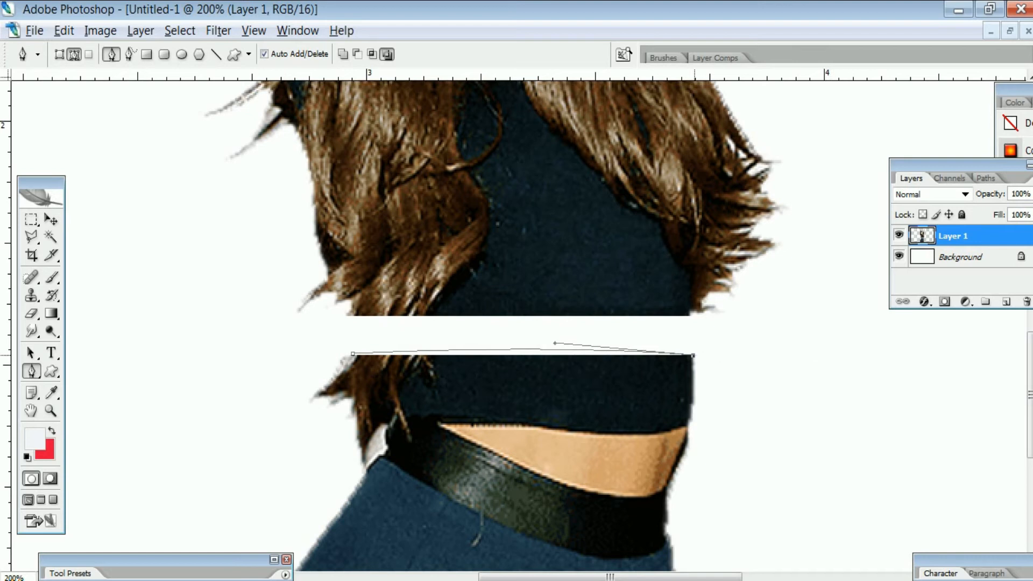
{"action": "mouse_move", "coordinate": [353, 354]}
{"action": "left_mouse_down"}
{"action": "mouse_move", "coordinate": [219, 320]}
{"action": "mouse_move", "coordinate": [145, 329]}
{"action": "left_mouse_up"}
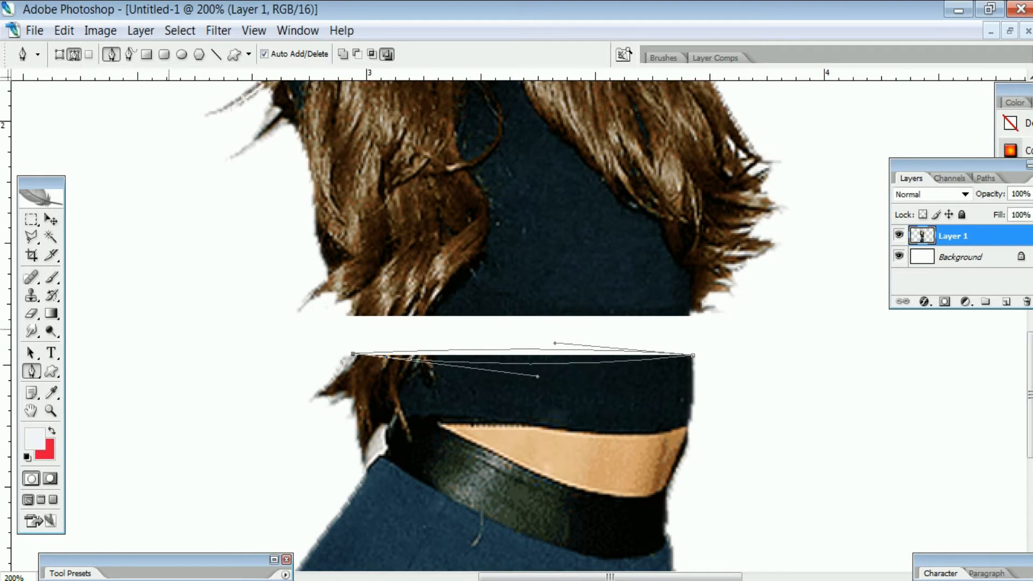
{"action": "left_click_drag", "start_coordinate": [154, 329], "coordinate": [247, 332]}
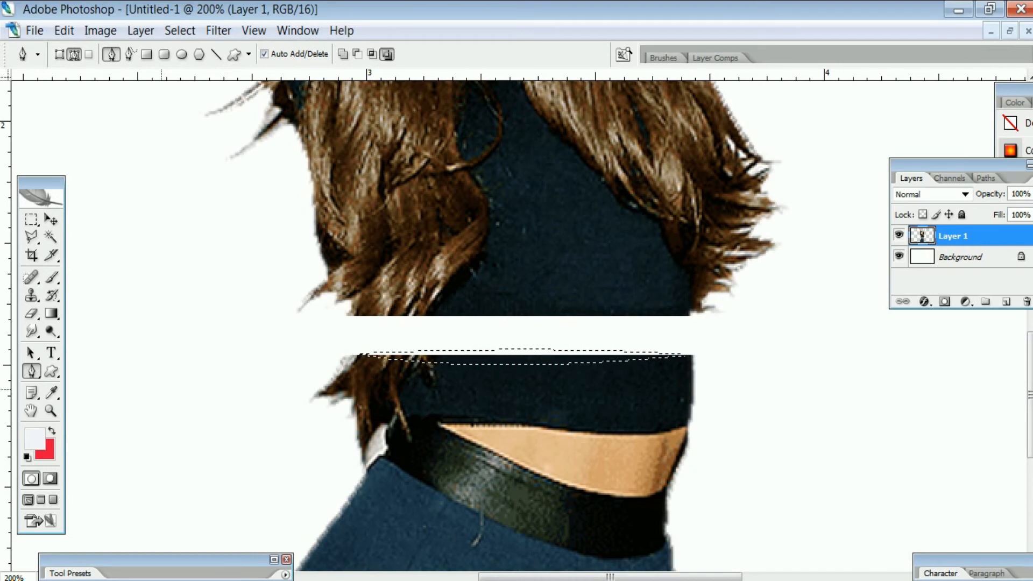
- Fill the lens-shaped selection with the red swatch color and deselect it
{"action": "key", "text": "x"}
{"action": "key", "text": "alt+BackSpace"}
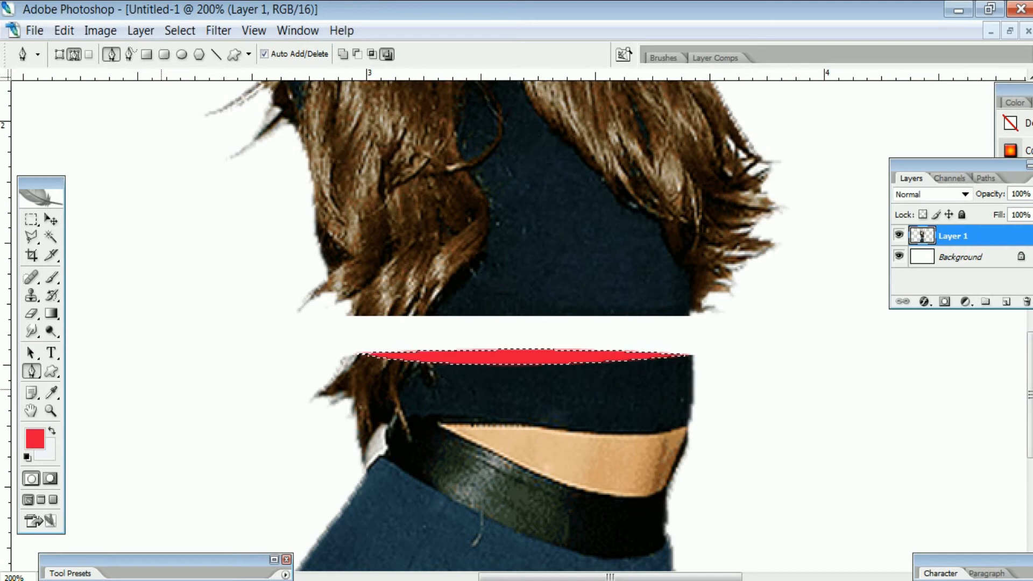
{"action": "key", "text": "ctrl+d"}
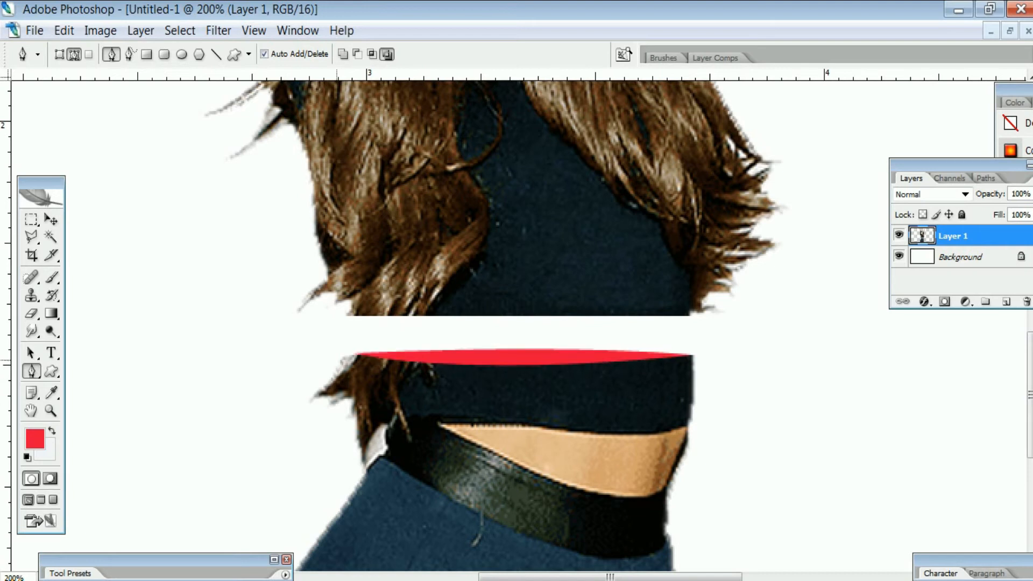
- Reselect the red cut shape and stretch its width to 103.1% toward the torso's outer edge
{"action": "scroll", "coordinate": [495, 326], "scroll_direction": "up", "scroll_amount": 2}
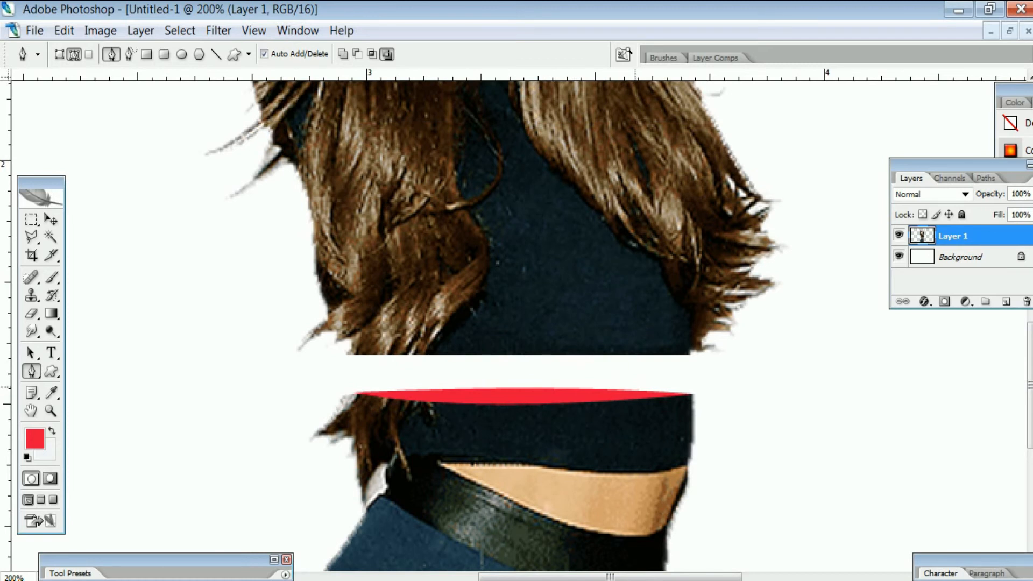
{"action": "key", "text": "ctrl+shift+d"}
{"action": "key", "text": "ctrl+t"}
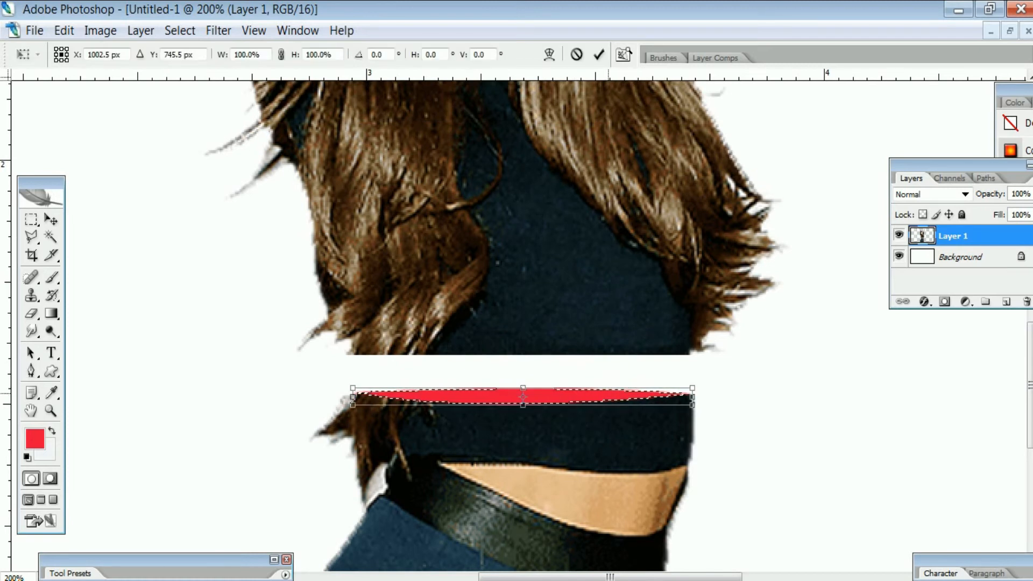
{"action": "right_click", "coordinate": [609, 133]}
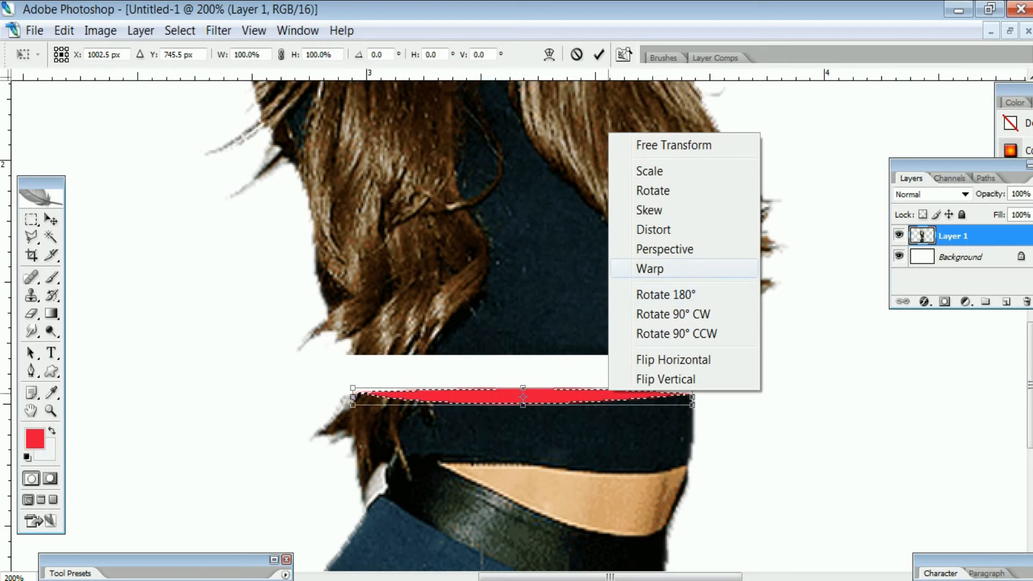
{"action": "key", "text": "Escape"}
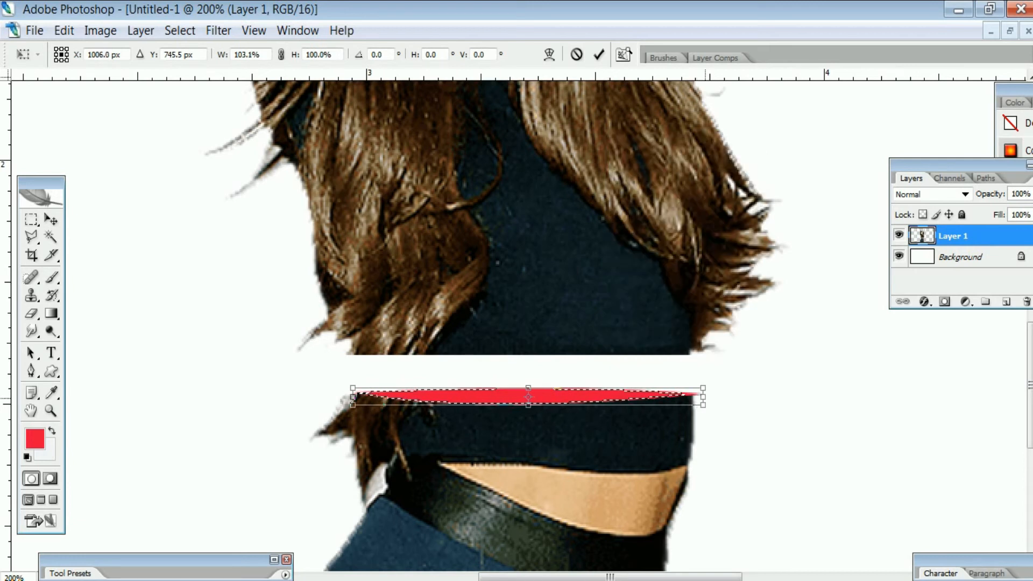
{"action": "key", "text": "Return"}
{"action": "key", "text": "p"}
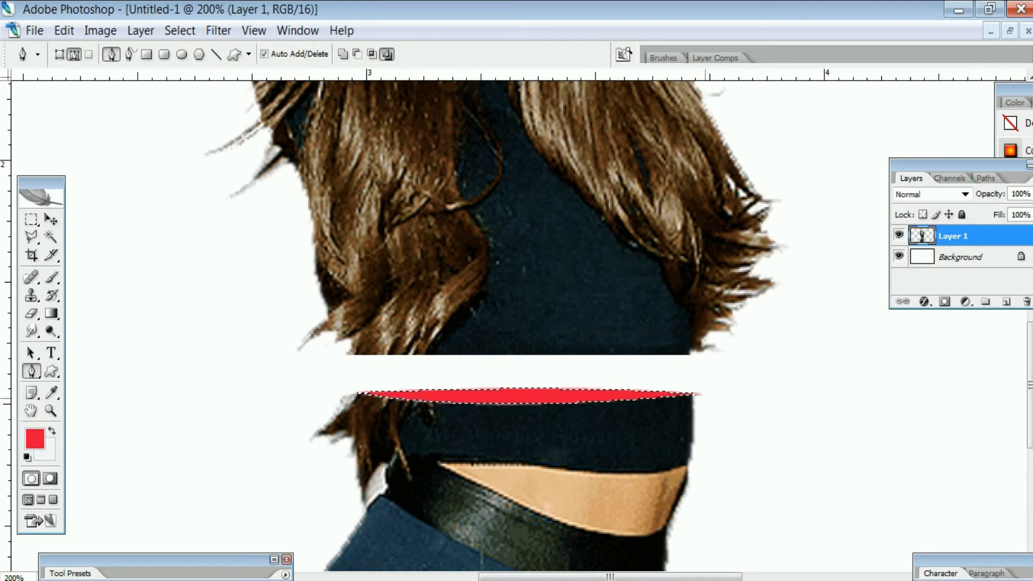
- Erase the tip of the red shape that overhangs the torso's side, using a 30 px eraser with the selection removed
{"action": "left_click", "coordinate": [31, 314]}
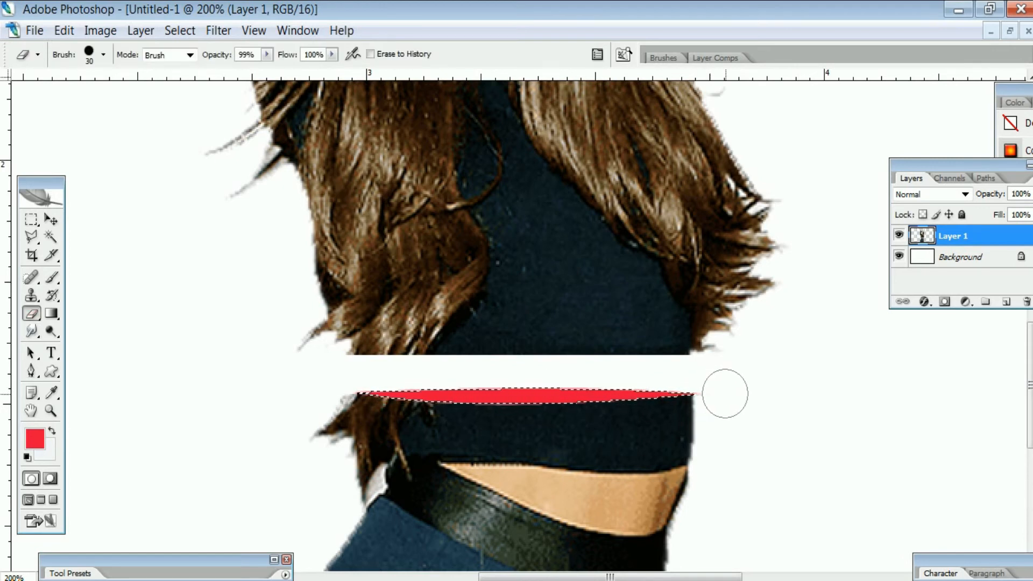
{"action": "key", "text": "ctrl+s"}
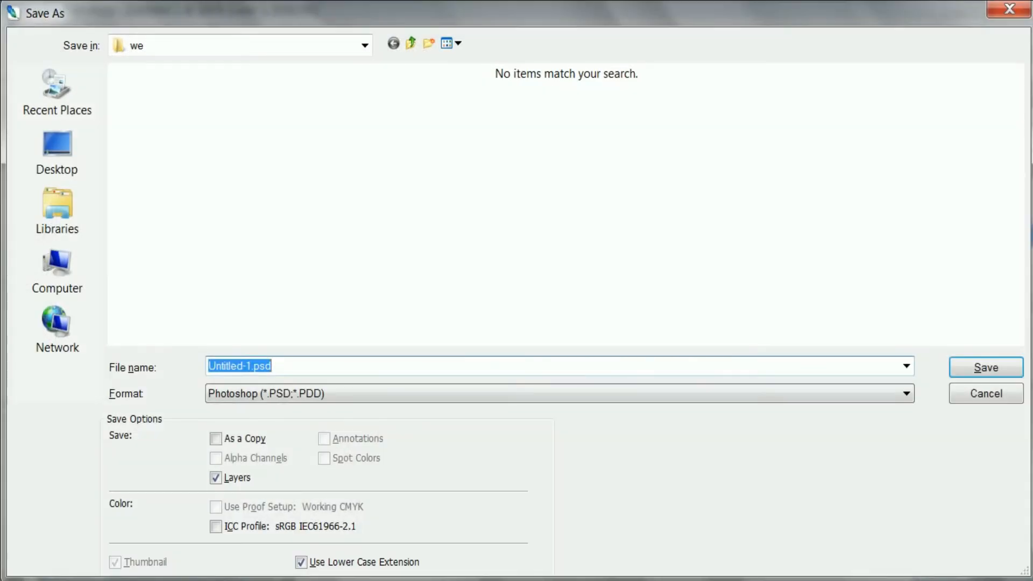
{"action": "left_click", "coordinate": [1009, 8]}
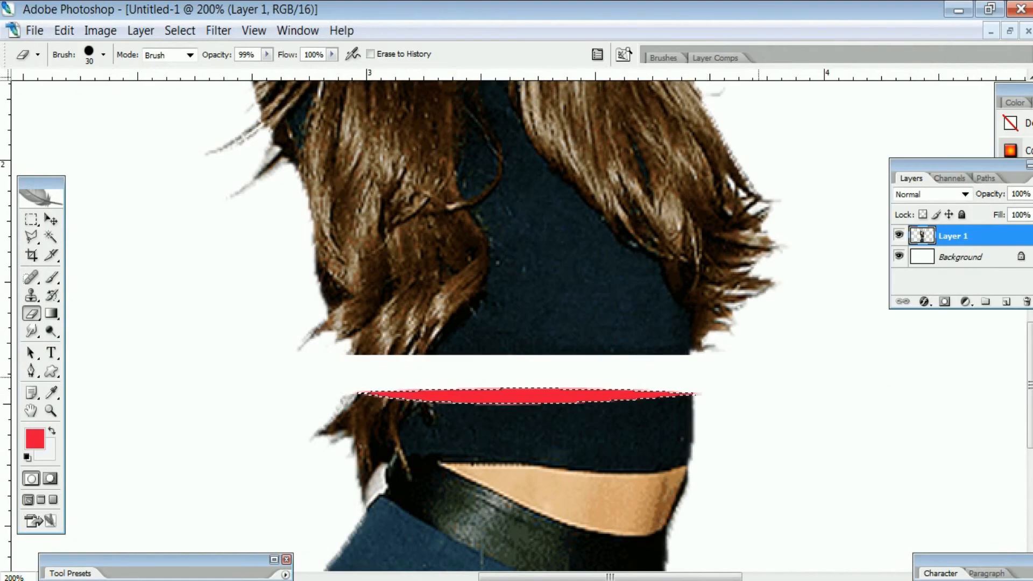
{"action": "left_click_drag", "start_coordinate": [719, 385], "coordinate": [717, 387]}
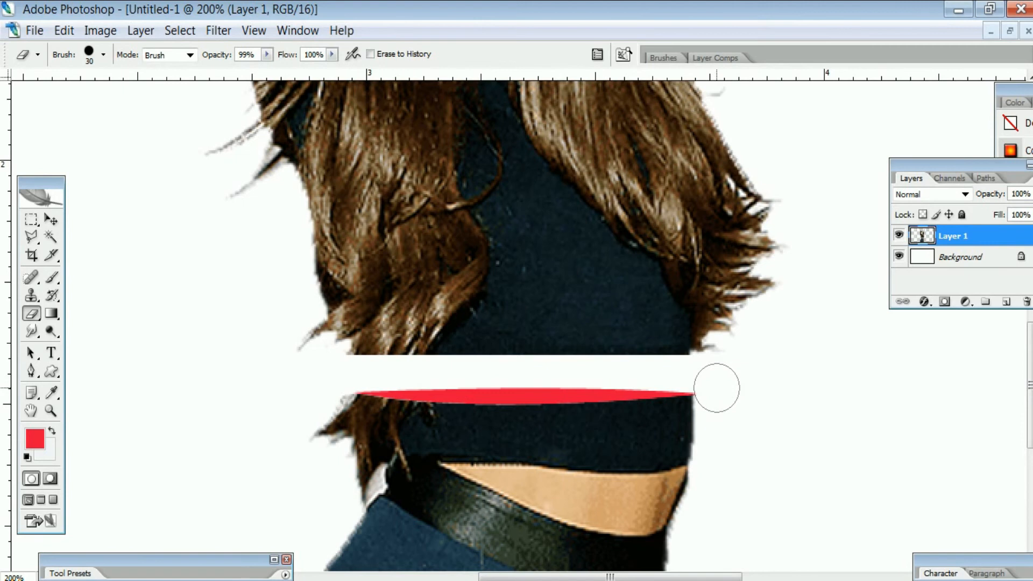
- Select the upper body above the gap with a rectangular marquee, warp its cut edge into a slight downward curve, and deselect
{"action": "scroll", "coordinate": [819, 424], "scroll_direction": "up", "scroll_amount": 2}
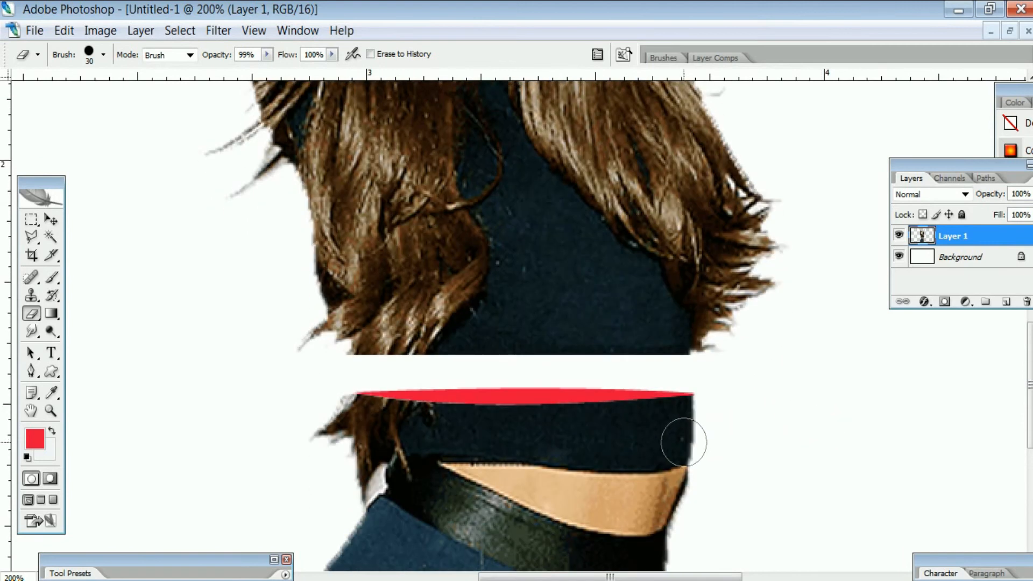
{"action": "scroll", "coordinate": [718, 455], "scroll_direction": "up", "scroll_amount": 5}
{"action": "key", "text": "ctrl+minus"}
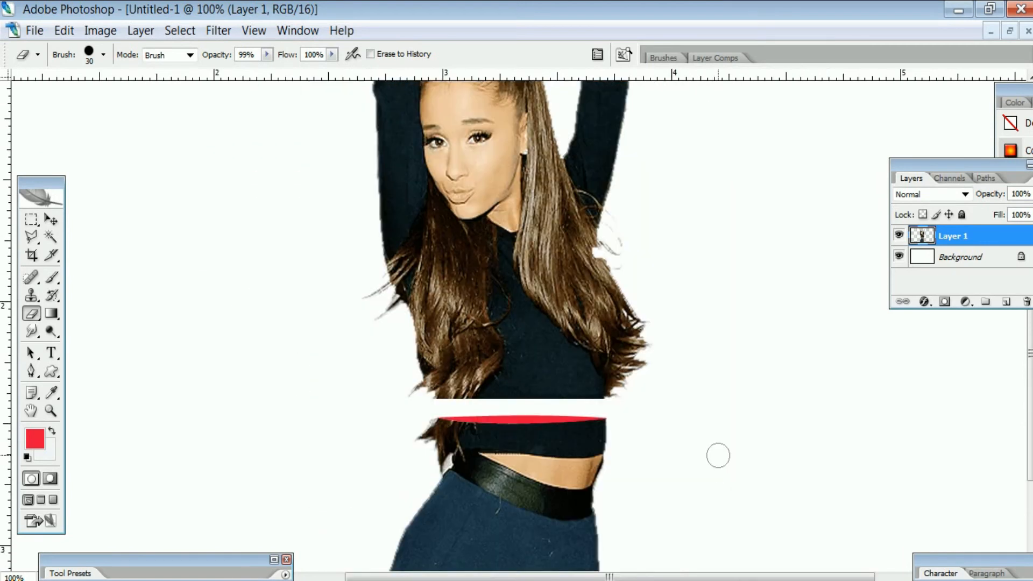
{"action": "left_click", "coordinate": [51, 219]}
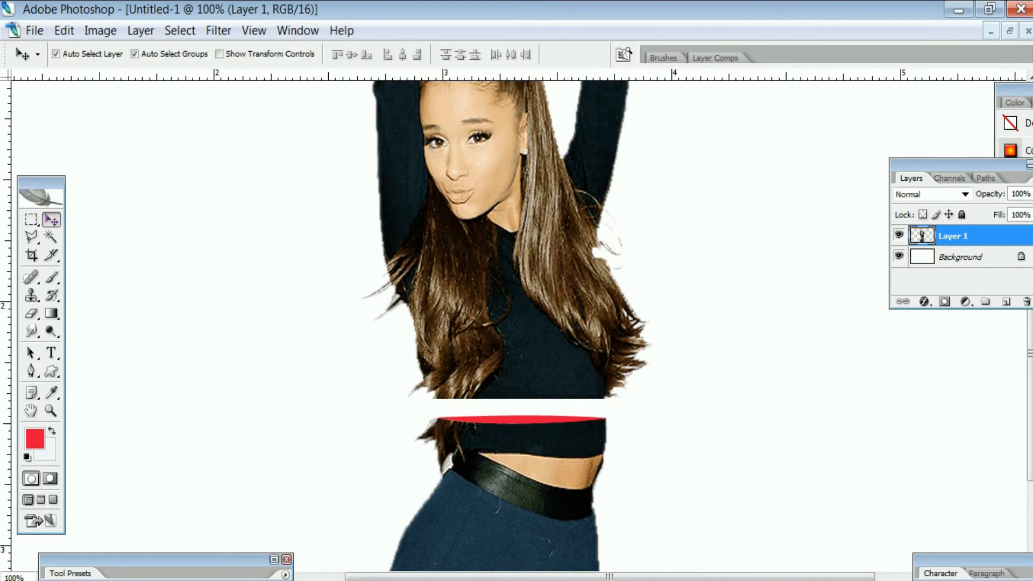
{"action": "scroll", "coordinate": [507, 326], "scroll_direction": "up", "scroll_amount": 4}
{"action": "scroll", "coordinate": [503, 327], "scroll_direction": "up", "scroll_amount": 2}
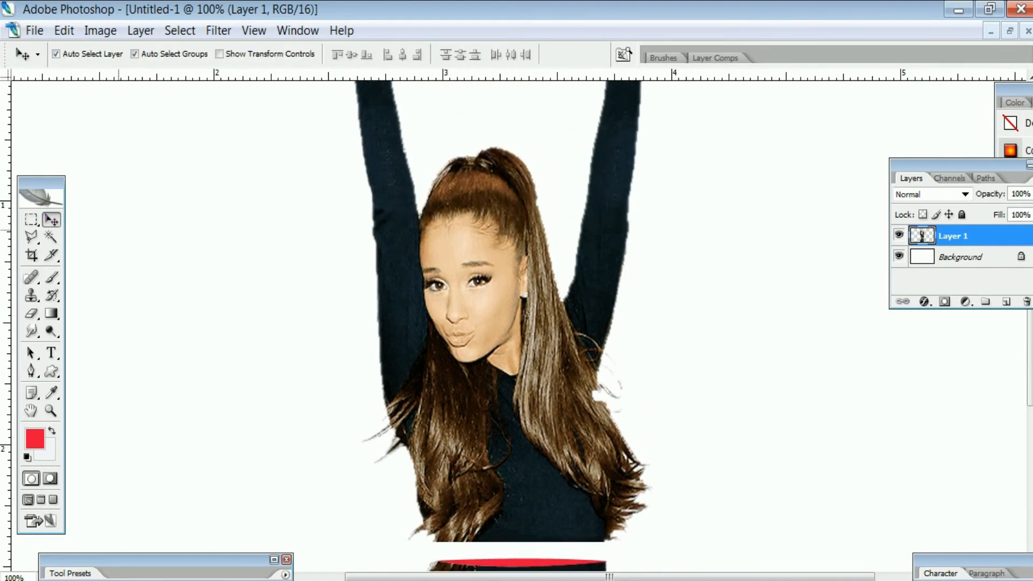
{"action": "scroll", "coordinate": [502, 326], "scroll_direction": "up", "scroll_amount": 3}
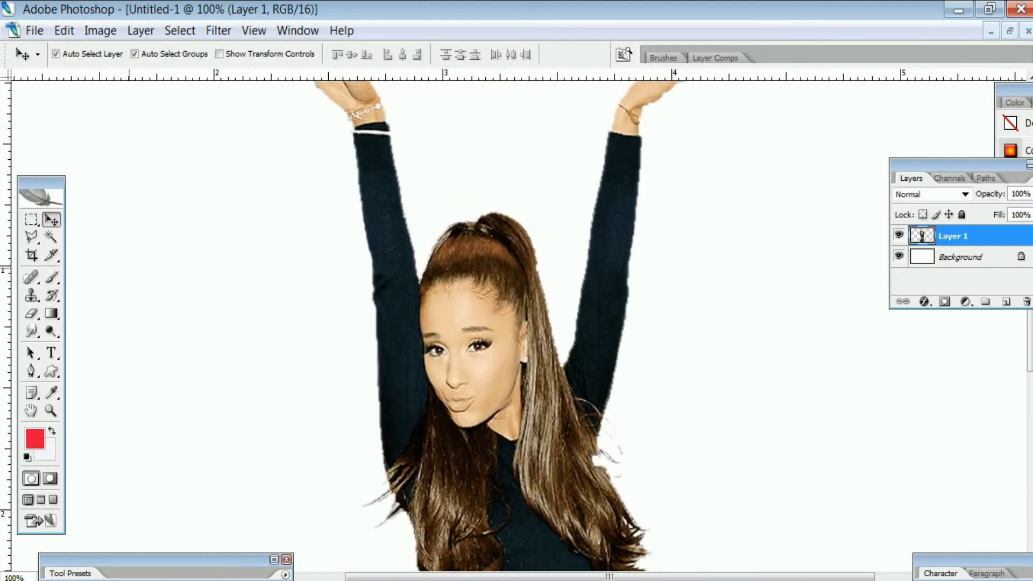
{"action": "key", "text": "ctrl+minus"}
{"action": "left_click", "coordinate": [31, 220]}
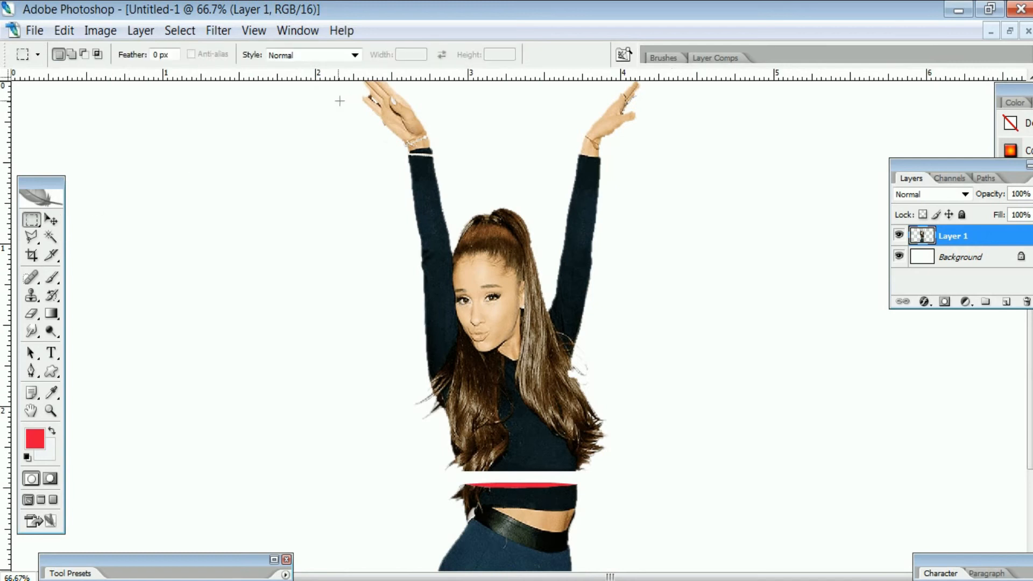
{"action": "left_click_drag", "start_coordinate": [392, 171], "coordinate": [758, 476]}
{"action": "key", "text": "ctrl+t"}
{"action": "right_click", "coordinate": [505, 139]}
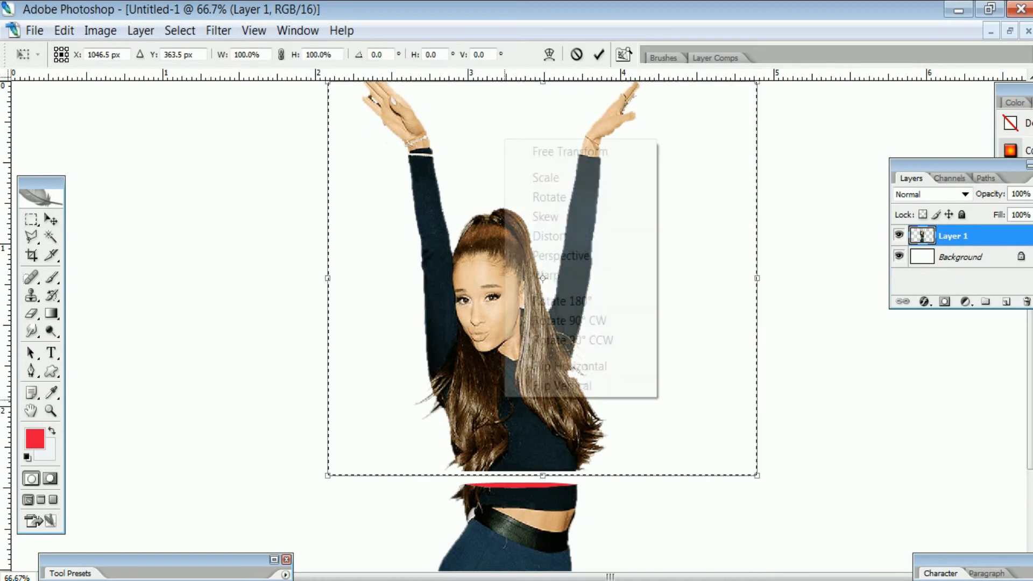
{"action": "left_click", "coordinate": [546, 274]}
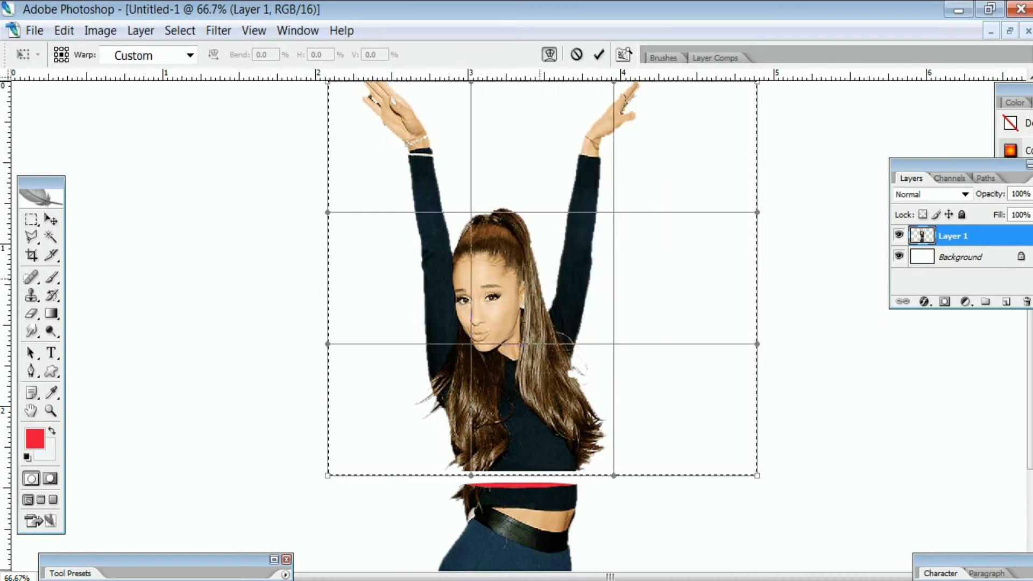
{"action": "key", "text": "ctrl+plus"}
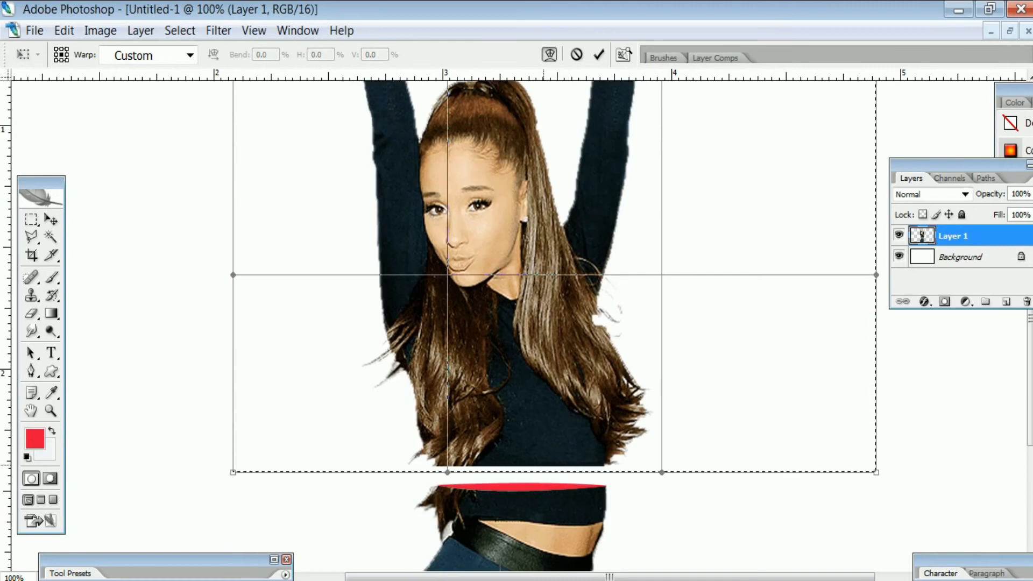
{"action": "left_click_drag", "start_coordinate": [534, 473], "coordinate": [536, 480]}
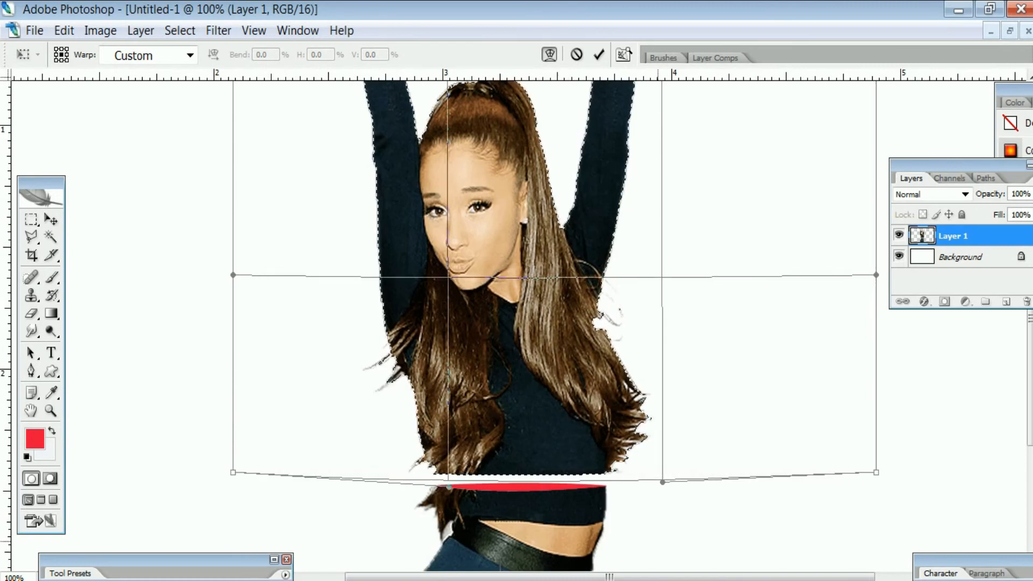
{"action": "key", "text": "m"}
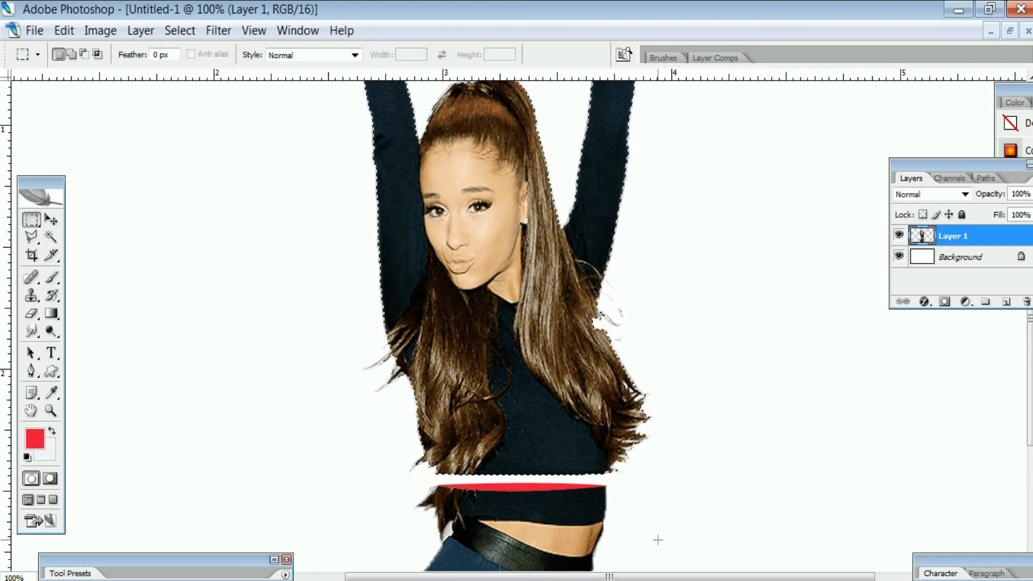
{"action": "left_click", "coordinate": [657, 540]}
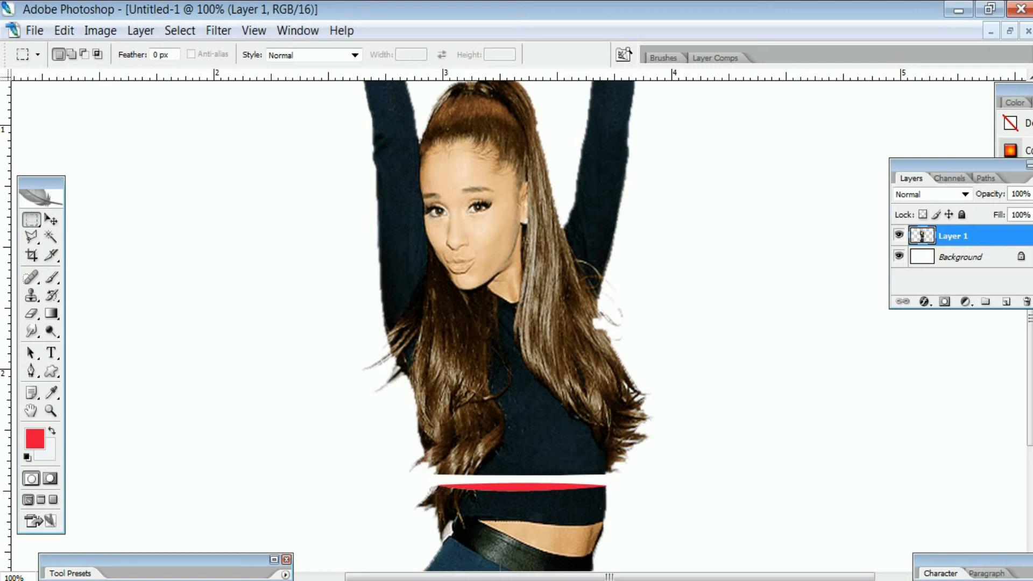
- Select the upper body down to the chest with a rectangular marquee, move it up about 14 px to open a second gap, and deselect
{"action": "scroll", "coordinate": [285, 390], "scroll_direction": "up", "scroll_amount": 5}
{"action": "scroll", "coordinate": [285, 390], "scroll_direction": "up", "scroll_amount": 2}
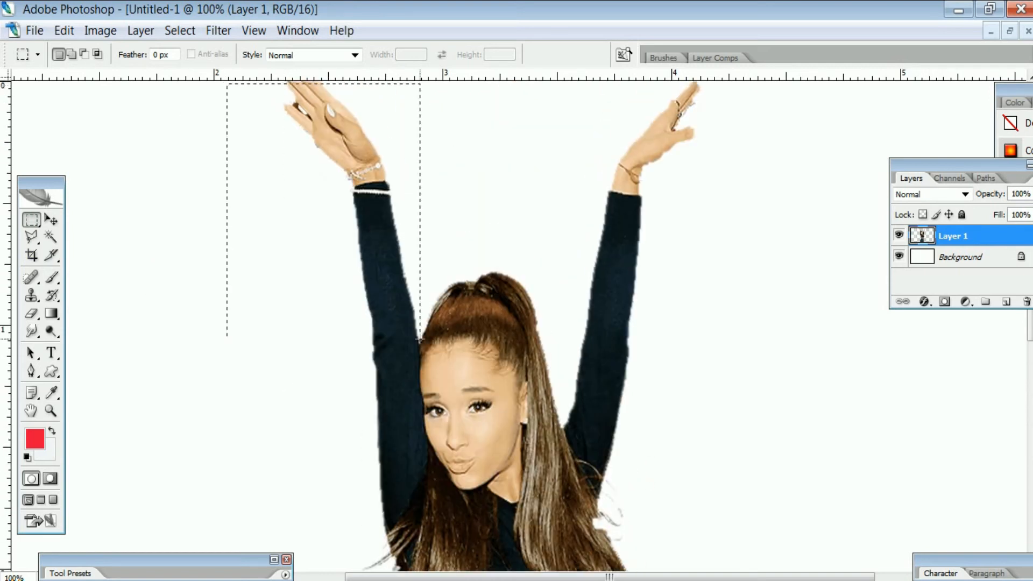
{"action": "left_click_drag", "start_coordinate": [420, 341], "coordinate": [743, 482]}
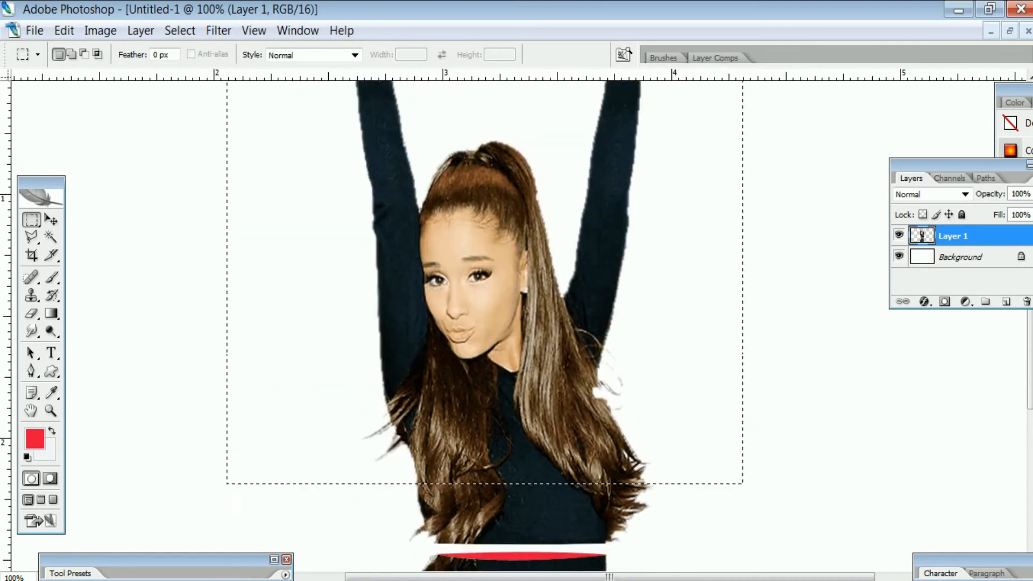
{"action": "scroll", "coordinate": [743, 483], "scroll_direction": "up", "scroll_amount": 5}
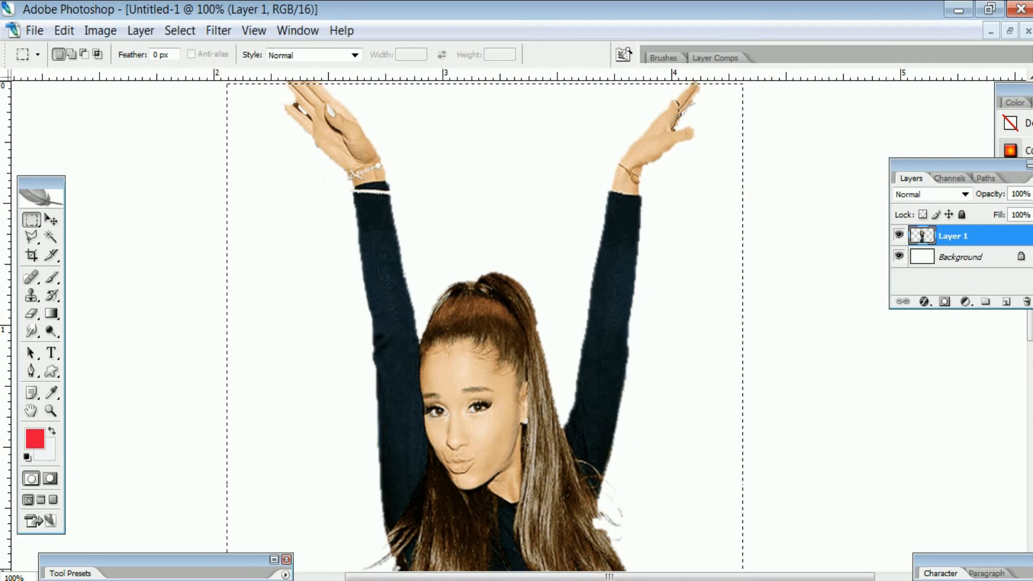
{"action": "key", "text": "ctrl+t"}
{"action": "scroll", "coordinate": [485, 323], "scroll_direction": "down", "scroll_amount": 7}
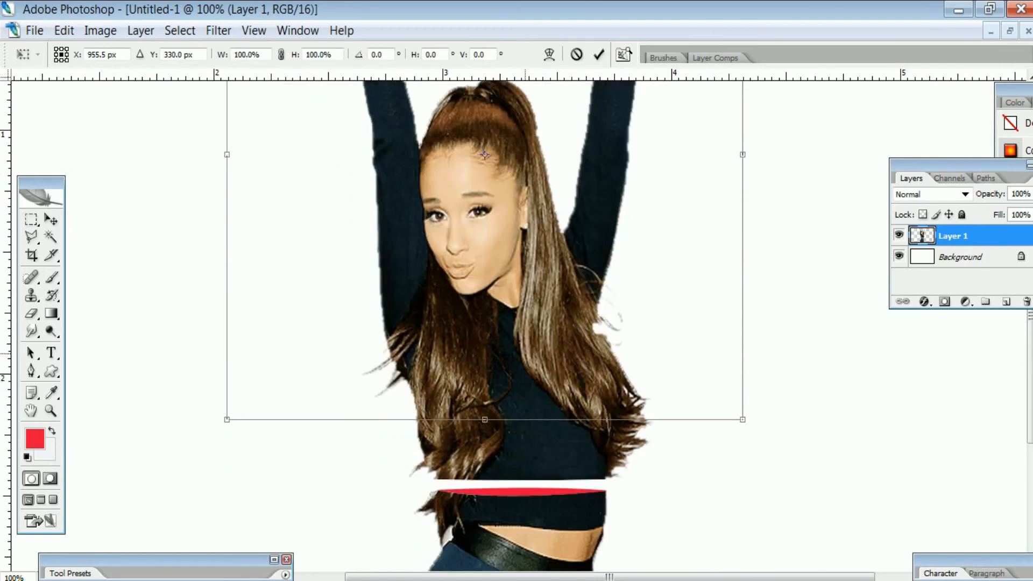
{"action": "left_click_drag", "start_coordinate": [525, 354], "coordinate": [526, 342]}
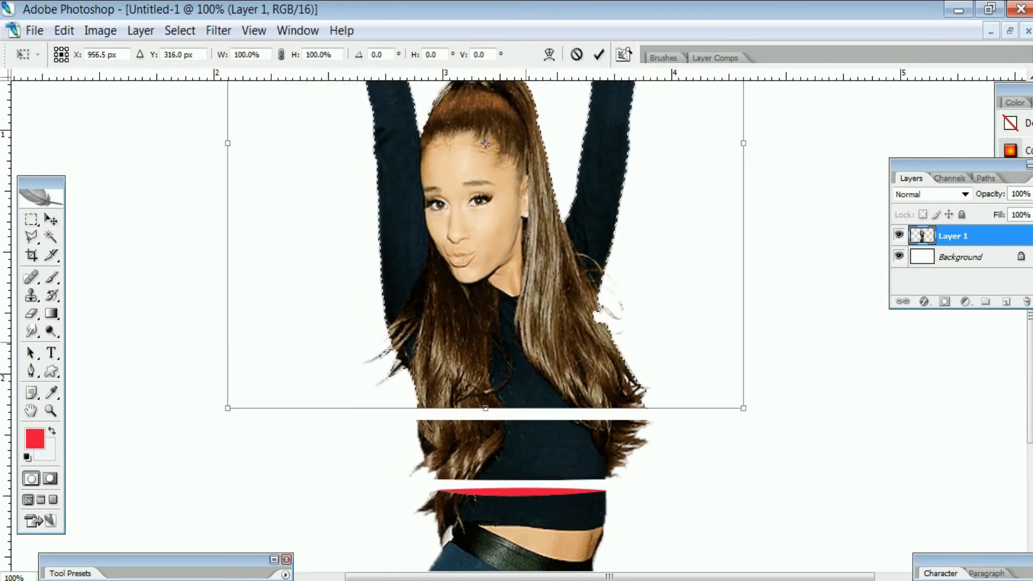
{"action": "key", "text": "Return"}
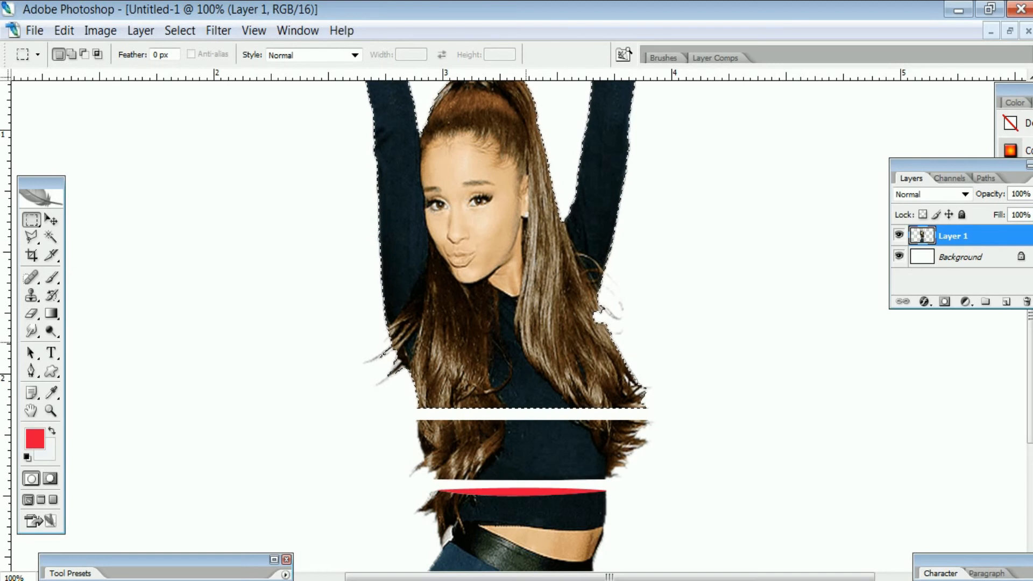
{"action": "key", "text": "ctrl+d"}
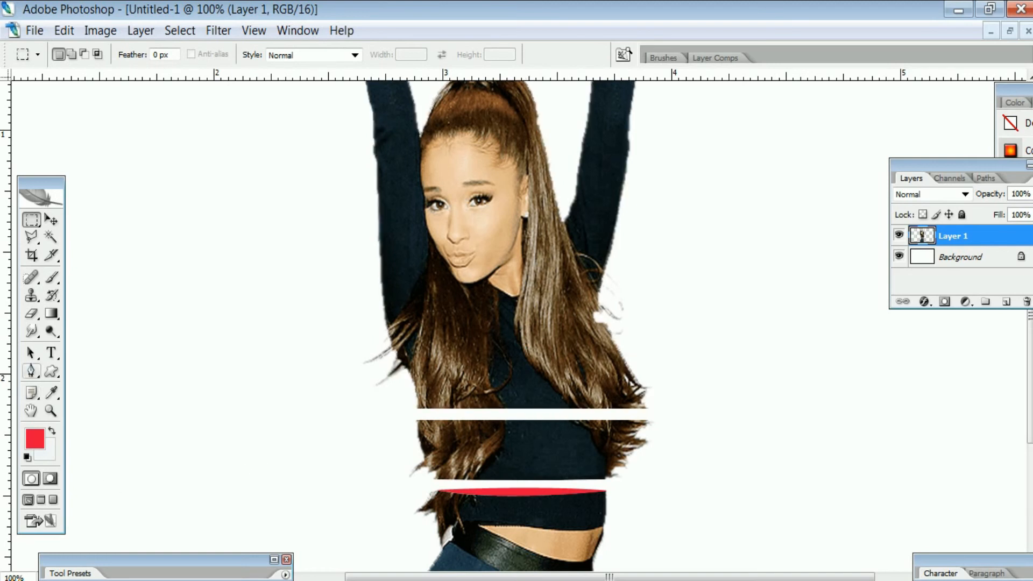
- Draw a thin upward-curved pen path along the chest slice's top edge, convert it to a selection, fill it with red and deselect
{"action": "left_click", "coordinate": [31, 371]}
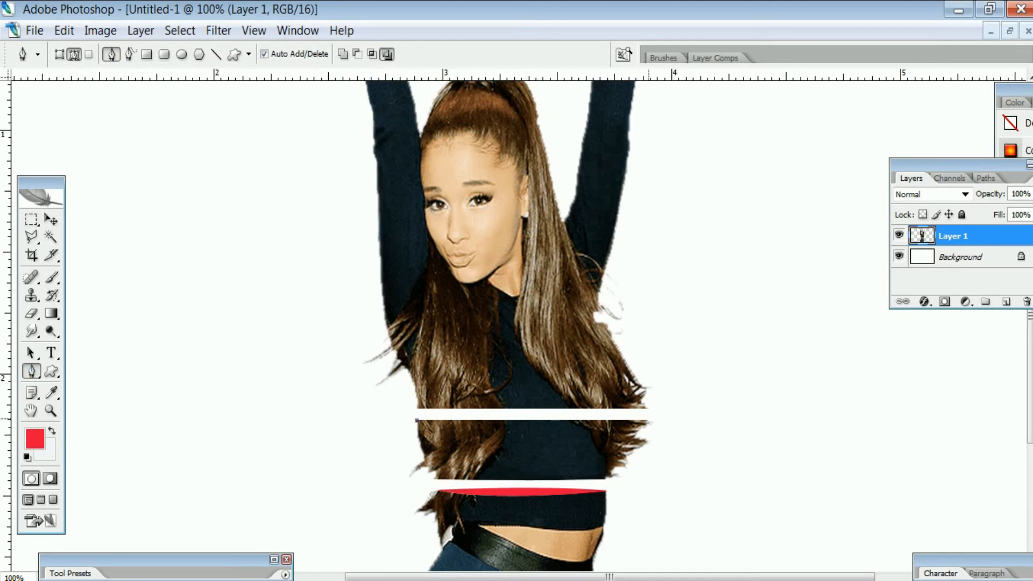
{"action": "left_click_drag", "start_coordinate": [647, 420], "coordinate": [757, 430]}
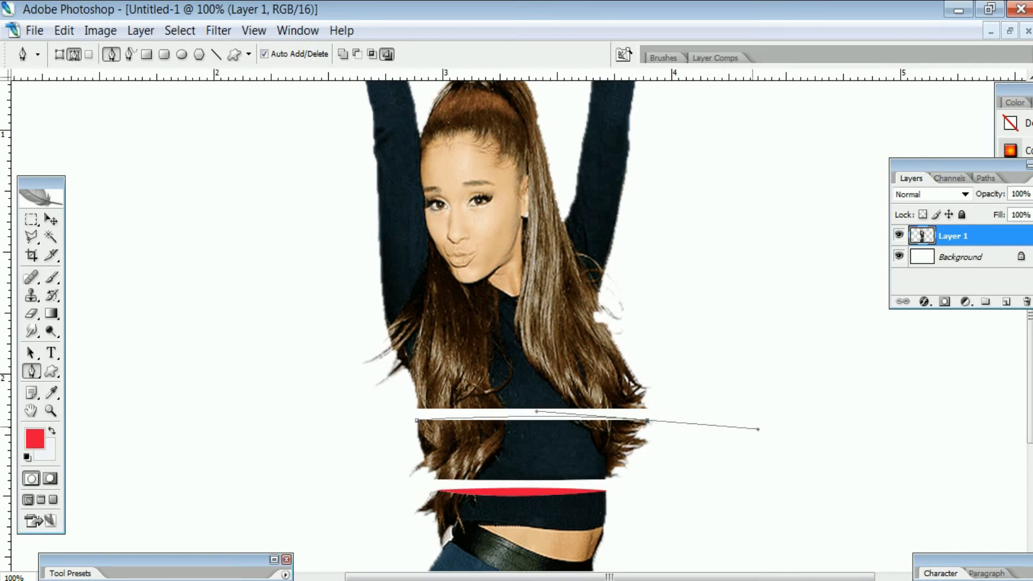
{"action": "left_click", "coordinate": [647, 421], "text": "alt"}
{"action": "left_click_drag", "start_coordinate": [417, 420], "coordinate": [339, 415]}
{"action": "key", "text": "ctrl+Return"}
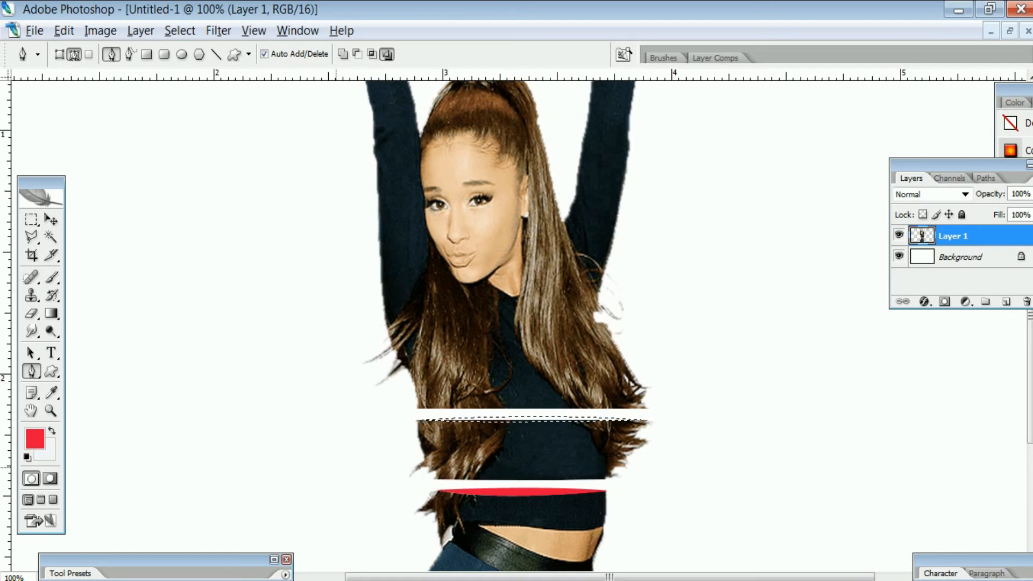
{"action": "key", "text": "alt+BackSpace"}
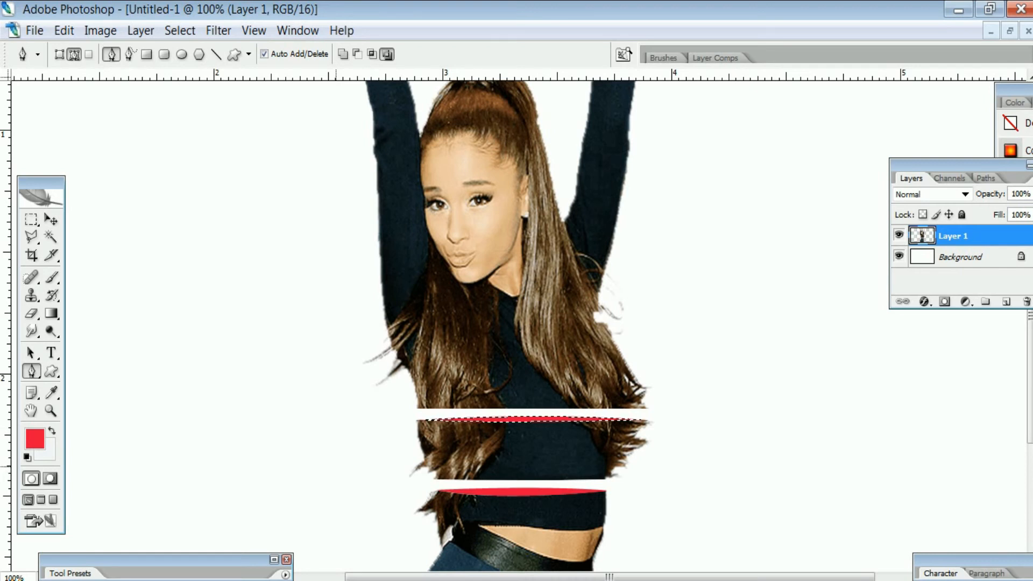
{"action": "key", "text": "ctrl+d"}
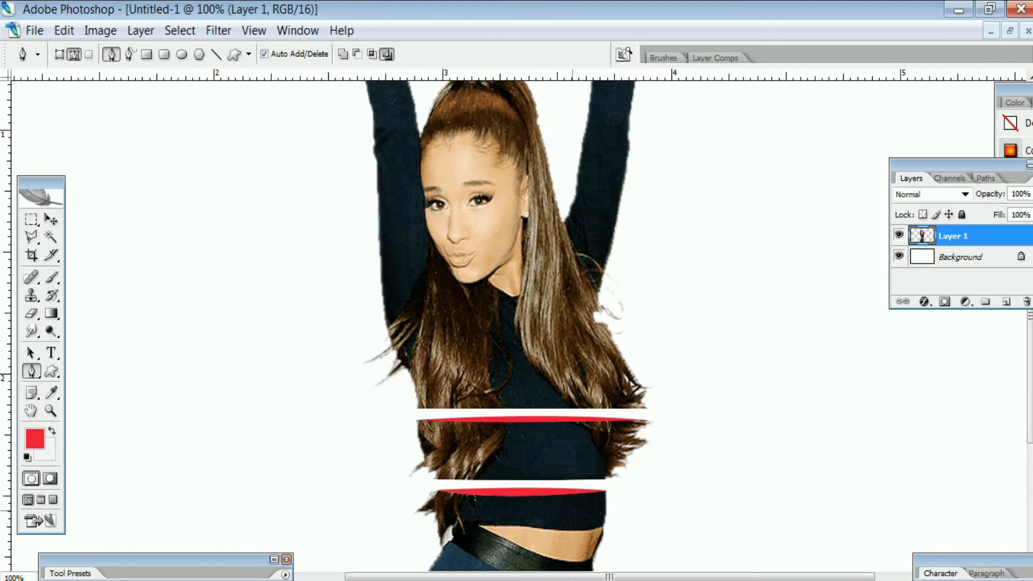
- Scale the sliced figure to 146.8% width and 134.2% height, and reposition it near the canvas center
{"action": "key", "text": "ctrl+minus"}
{"action": "key", "text": "ctrl+minus"}
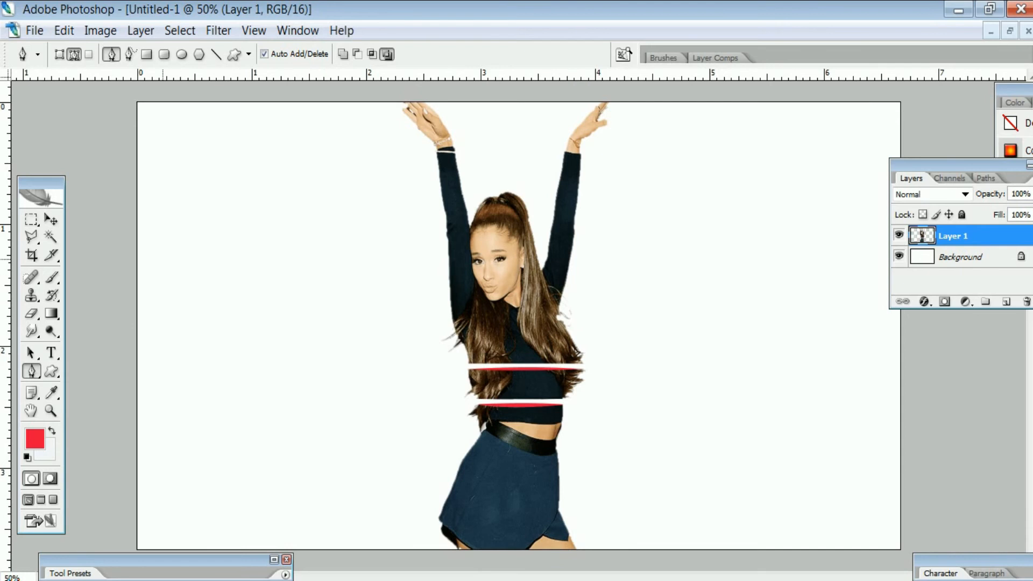
{"action": "key", "text": "v"}
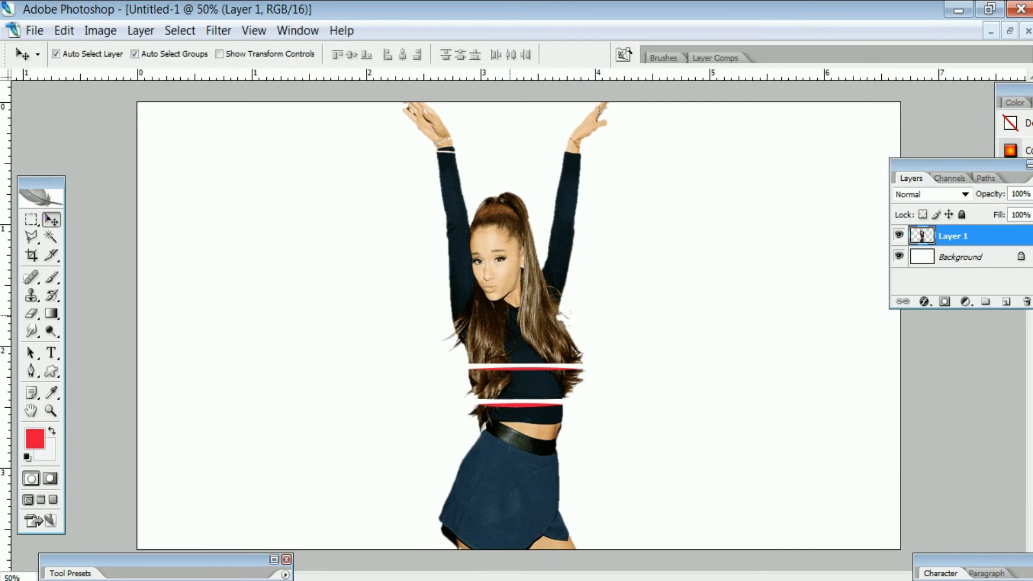
{"action": "key", "text": "ctrl+t"}
{"action": "left_click_drag", "start_coordinate": [612, 102], "coordinate": [742, 1]}
{"action": "left_click_drag", "start_coordinate": [627, 240], "coordinate": [526, 210]}
{"action": "left_click_drag", "start_coordinate": [640, 549], "coordinate": [669, 580]}
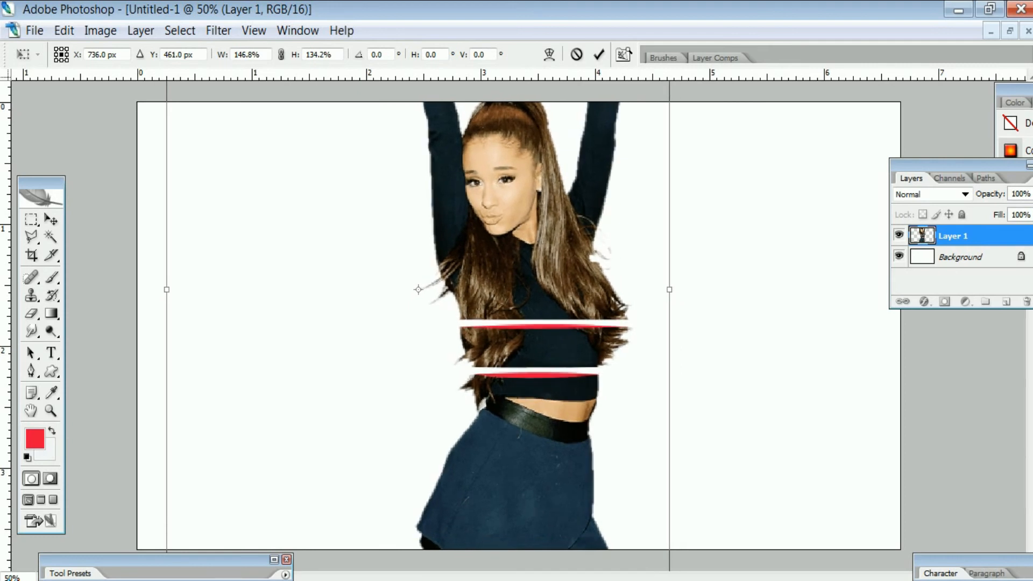
{"action": "key", "text": "Return"}
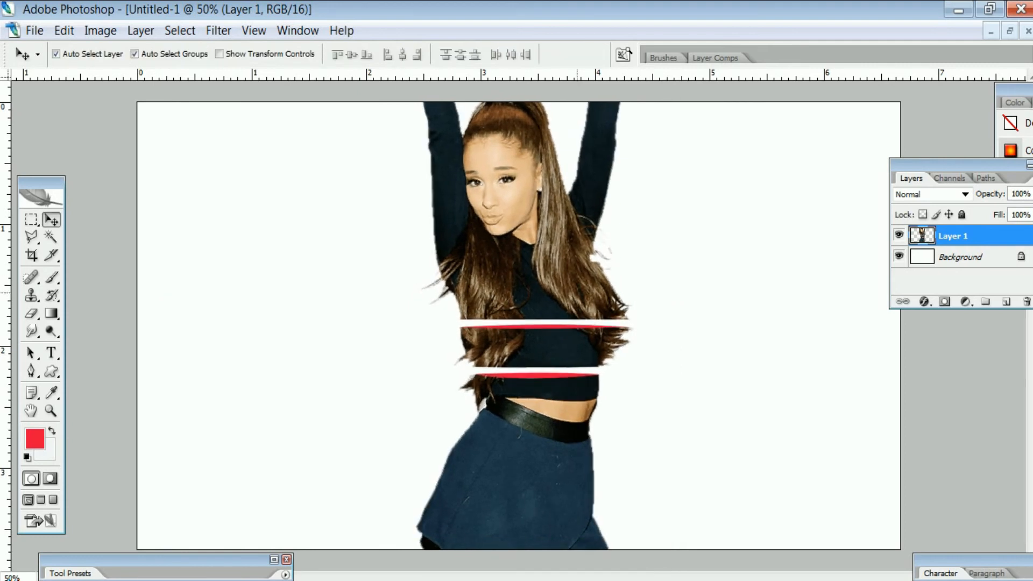
{"action": "left_click_drag", "start_coordinate": [564, 294], "coordinate": [545, 300]}
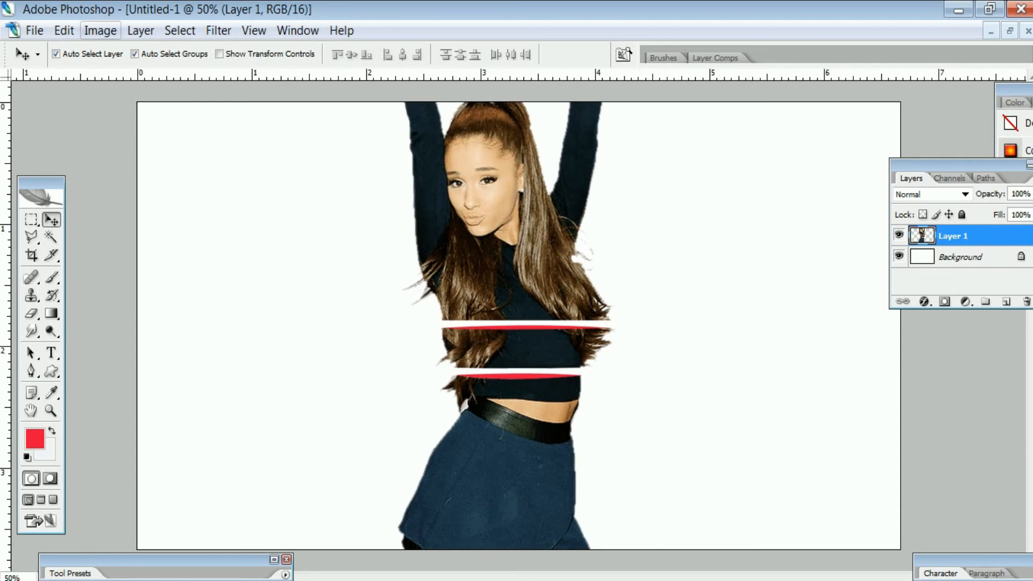
- Add a Brightness/Contrast adjustment layer above the figure with brightness -62 and contrast +8
{"action": "left_click", "coordinate": [966, 301]}
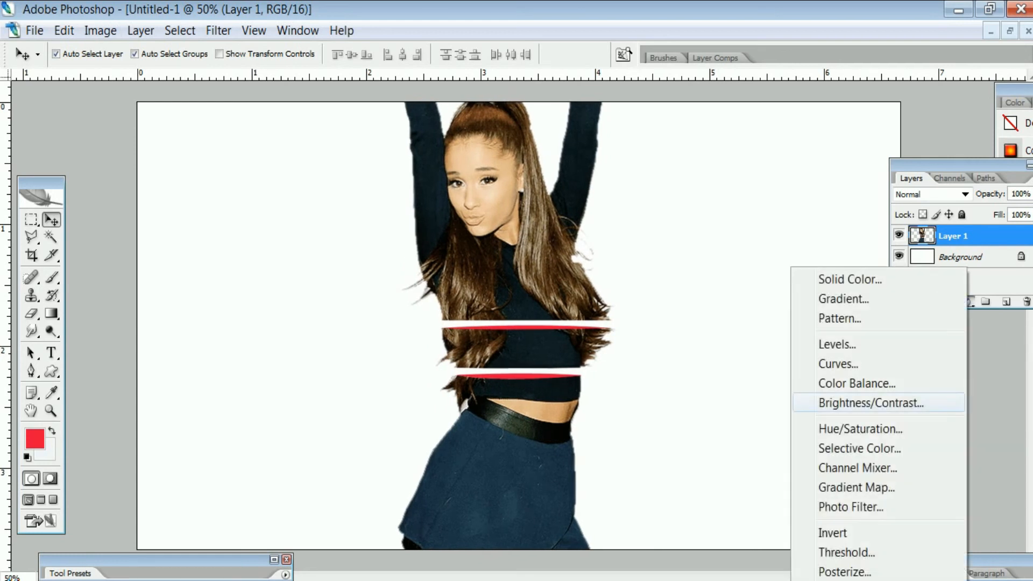
{"action": "left_click", "coordinate": [871, 402]}
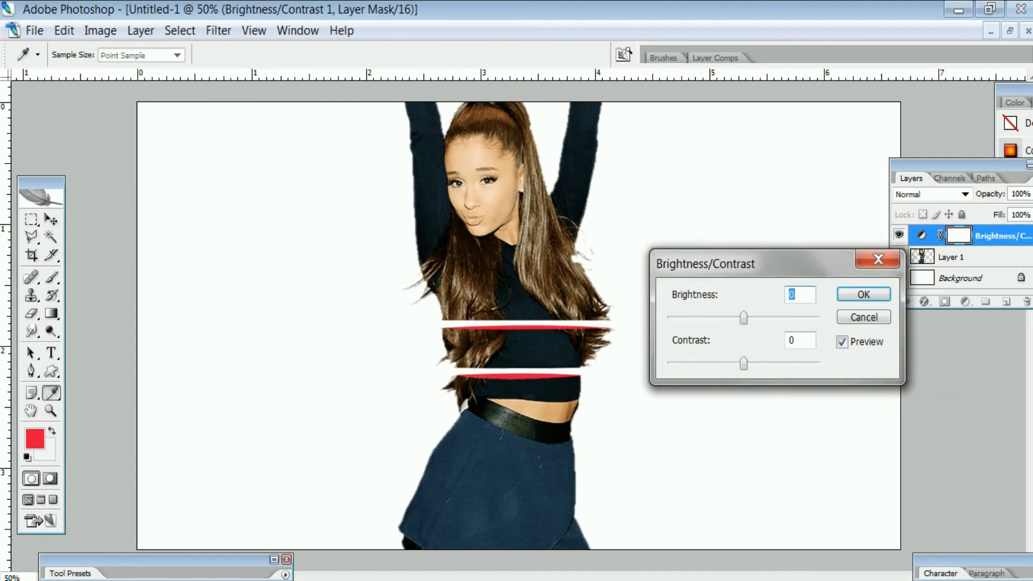
{"action": "left_click_drag", "start_coordinate": [743, 318], "coordinate": [696, 318]}
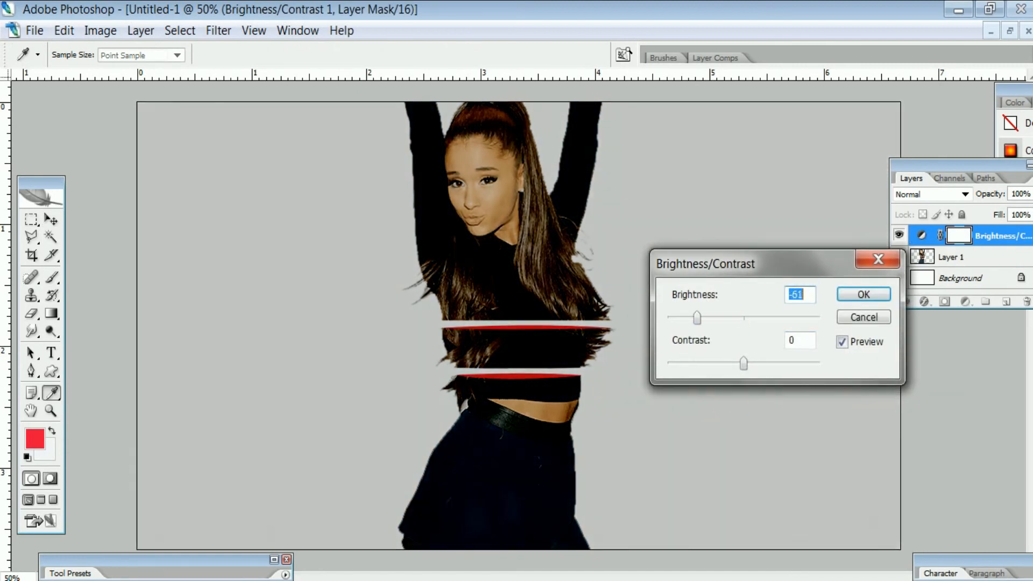
{"action": "left_click_drag", "start_coordinate": [743, 363], "coordinate": [778, 364]}
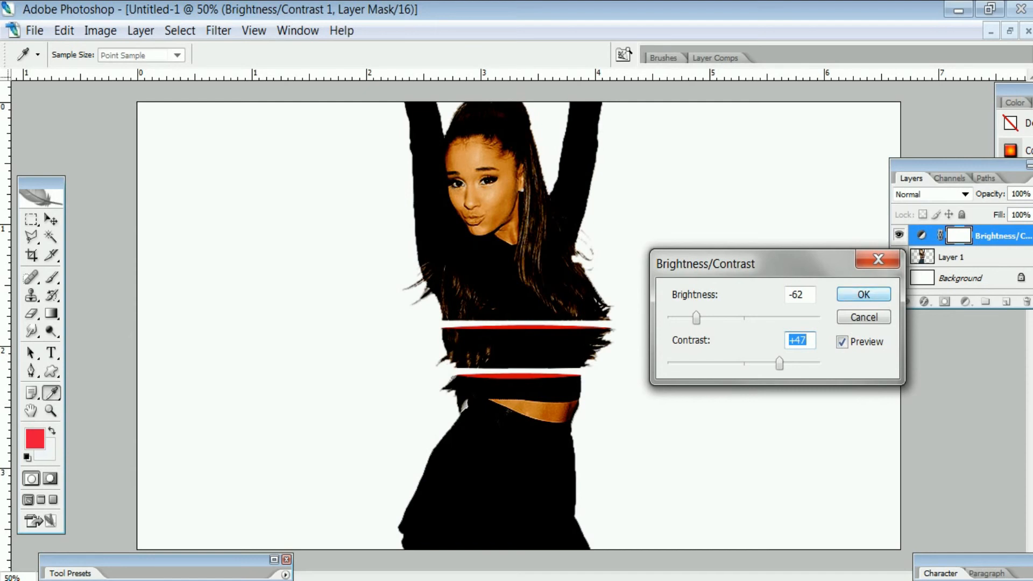
{"action": "left_click_drag", "start_coordinate": [779, 363], "coordinate": [751, 363]}
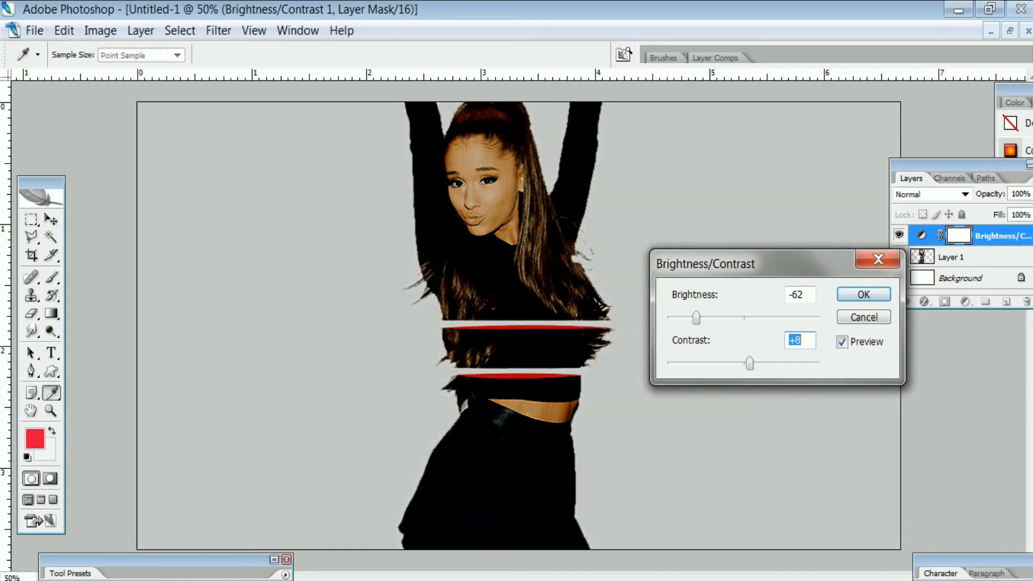
{"action": "left_click", "coordinate": [863, 294]}
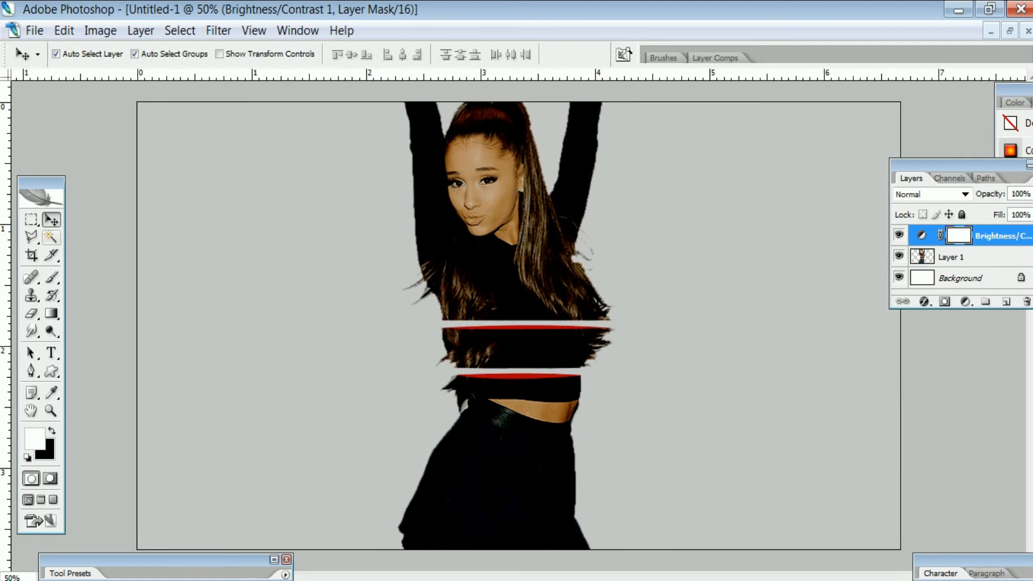
- Select the middle torso slice with a rectangular marquee, add the surrounding background with the Magic Wand, and invert the selection
{"action": "left_click", "coordinate": [31, 220]}
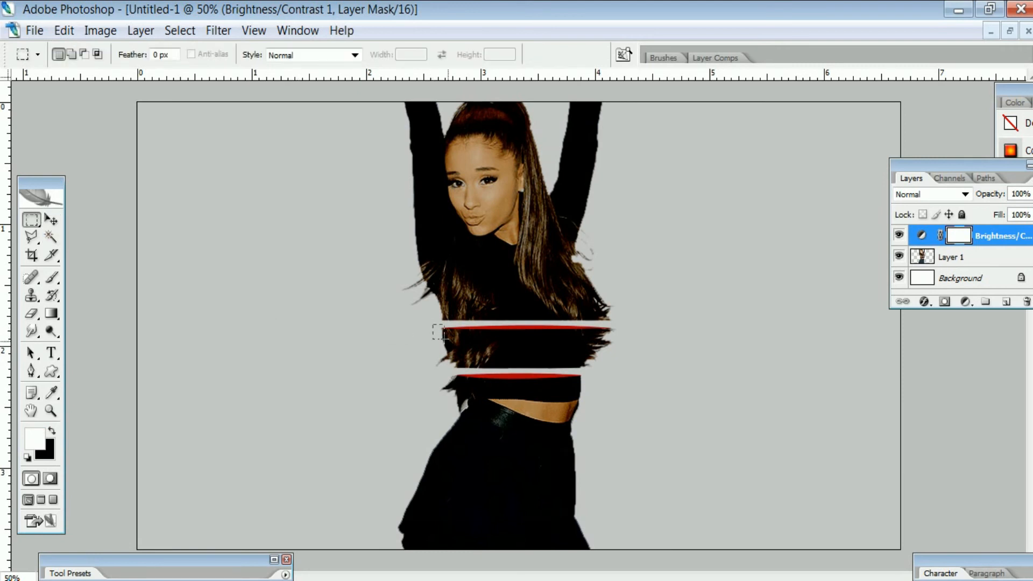
{"action": "left_click_drag", "start_coordinate": [633, 370], "coordinate": [629, 372]}
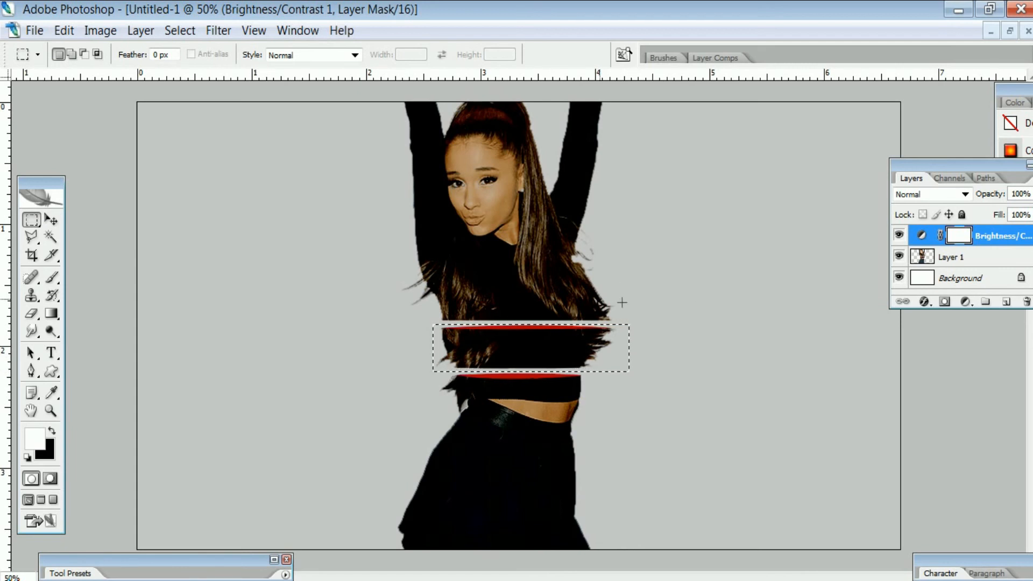
{"action": "left_click", "coordinate": [51, 237]}
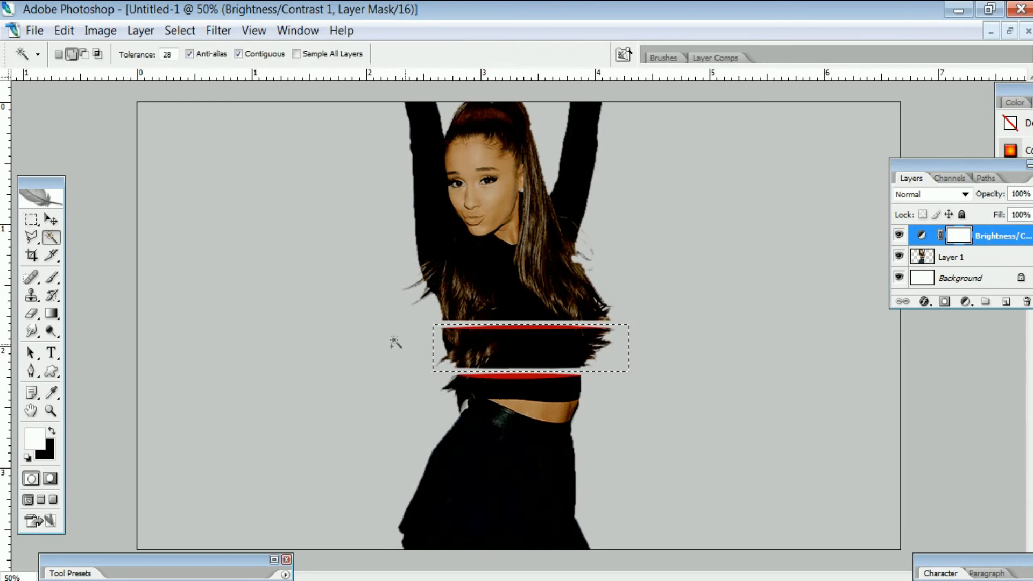
{"action": "left_click", "coordinate": [433, 349], "text": "shift"}
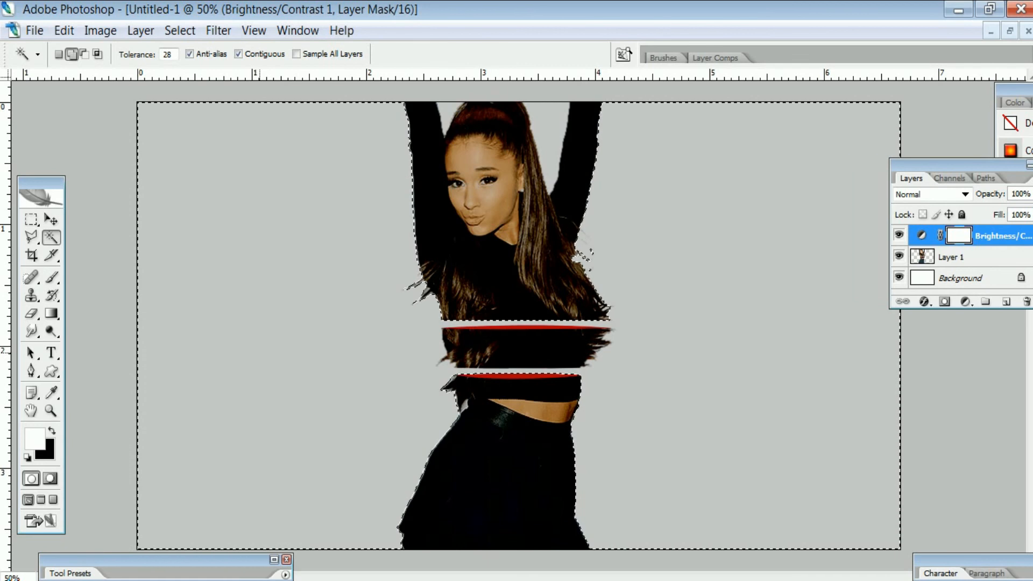
{"action": "key", "text": "ctrl+shift+i"}
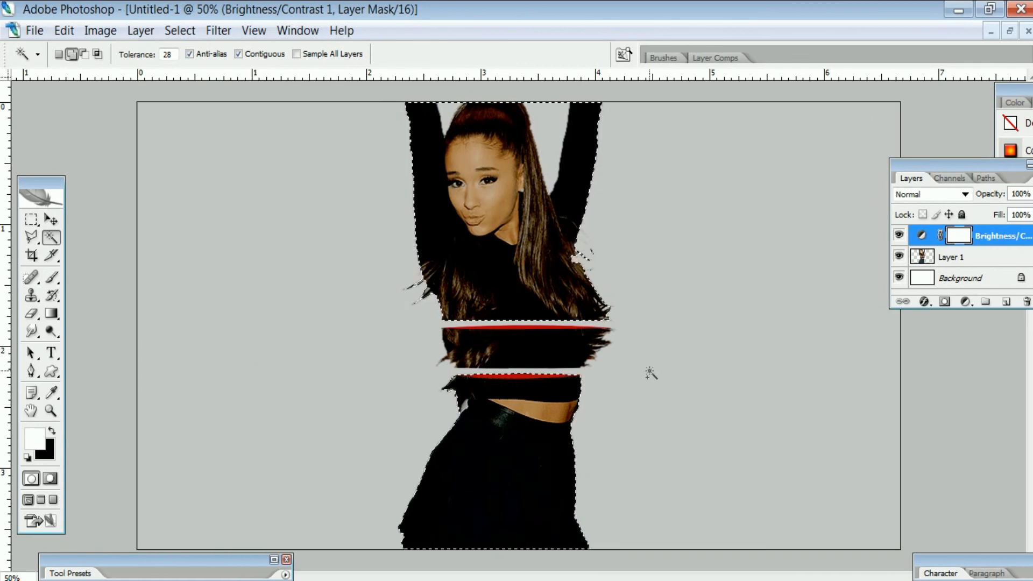
- Try to extend the selection over the upper body with an additive rectangular marquee, and clear the whole selection
{"action": "left_click", "coordinate": [31, 219]}
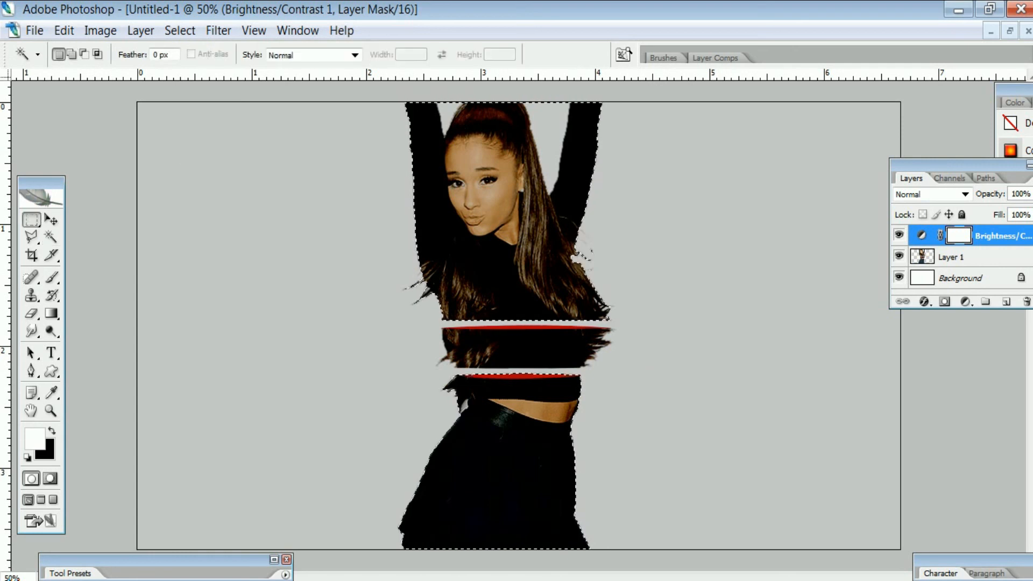
{"action": "left_click_drag", "start_coordinate": [362, 102], "coordinate": [242, 152]}
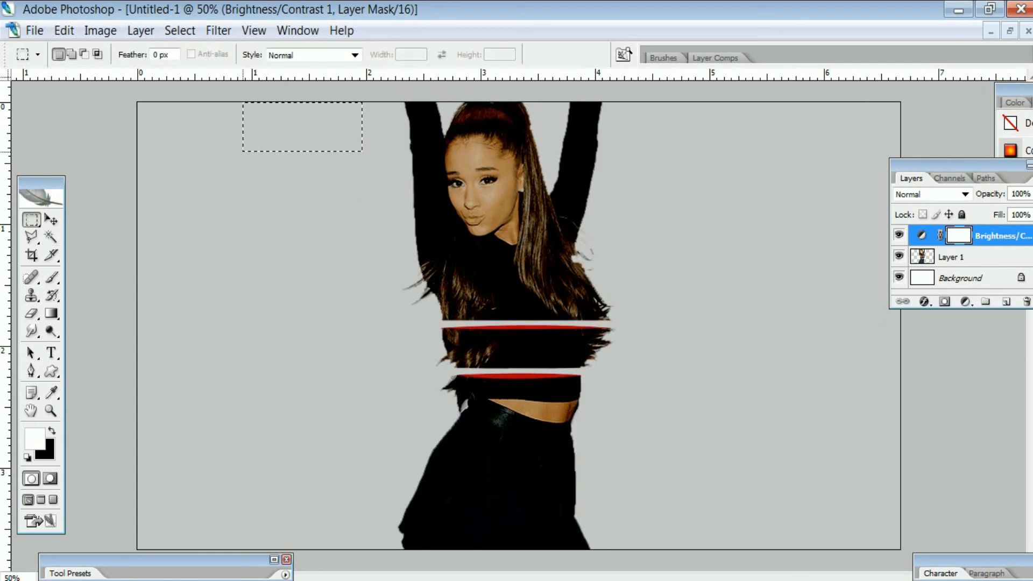
{"action": "key", "text": "ctrl+z"}
{"action": "left_click", "coordinate": [71, 53]}
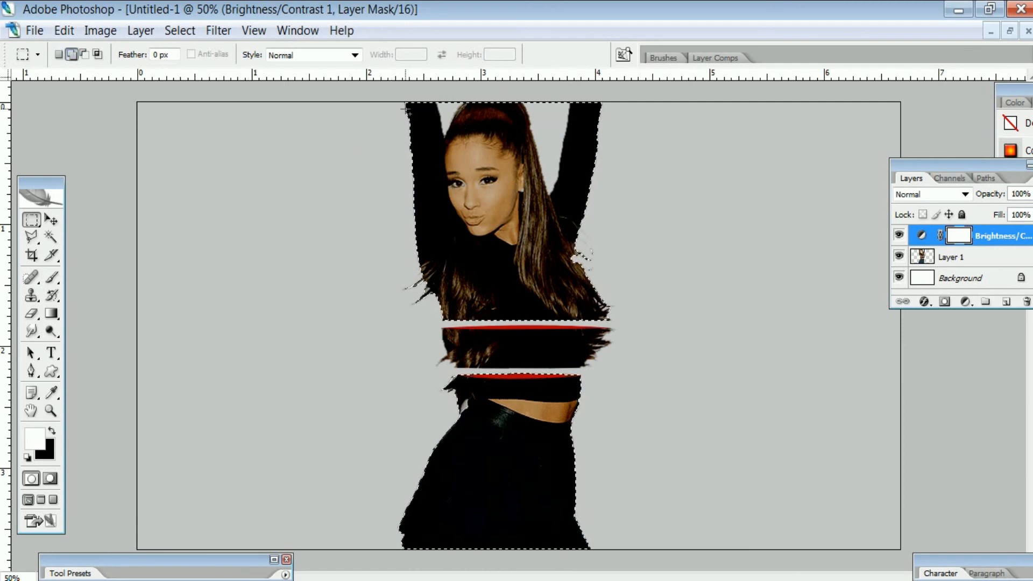
{"action": "left_click_drag", "start_coordinate": [352, 102], "coordinate": [726, 321]}
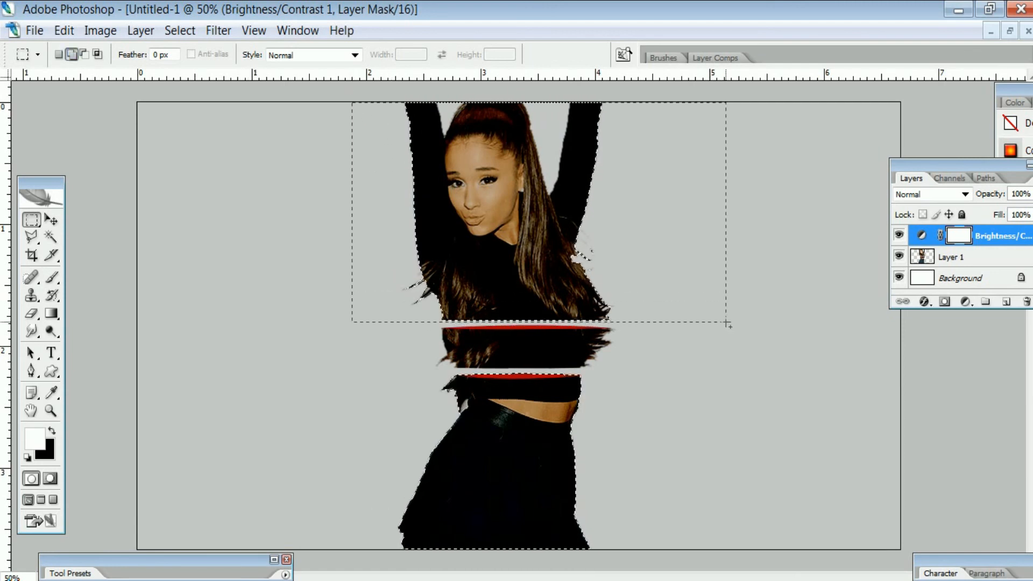
{"action": "key", "text": "ctrl+d"}
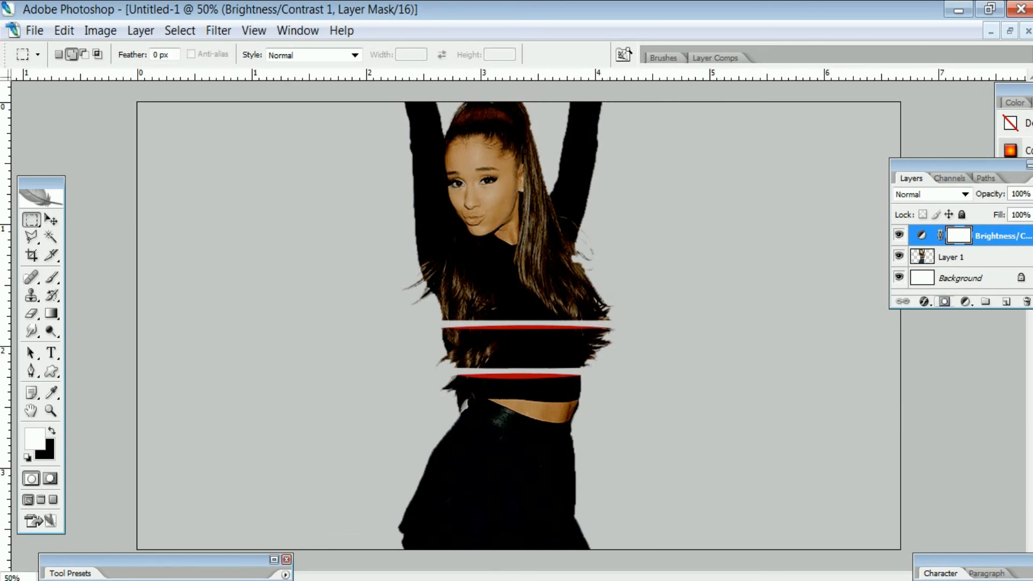
{"action": "left_click", "coordinate": [944, 301]}
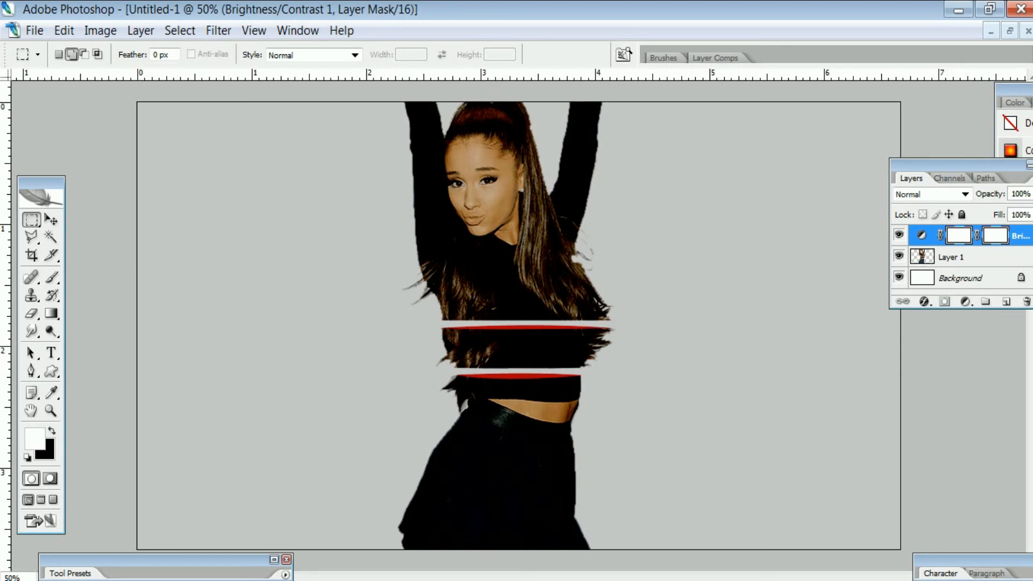
{"action": "key", "text": "ctrl+z"}
{"action": "left_click", "coordinate": [923, 301]}
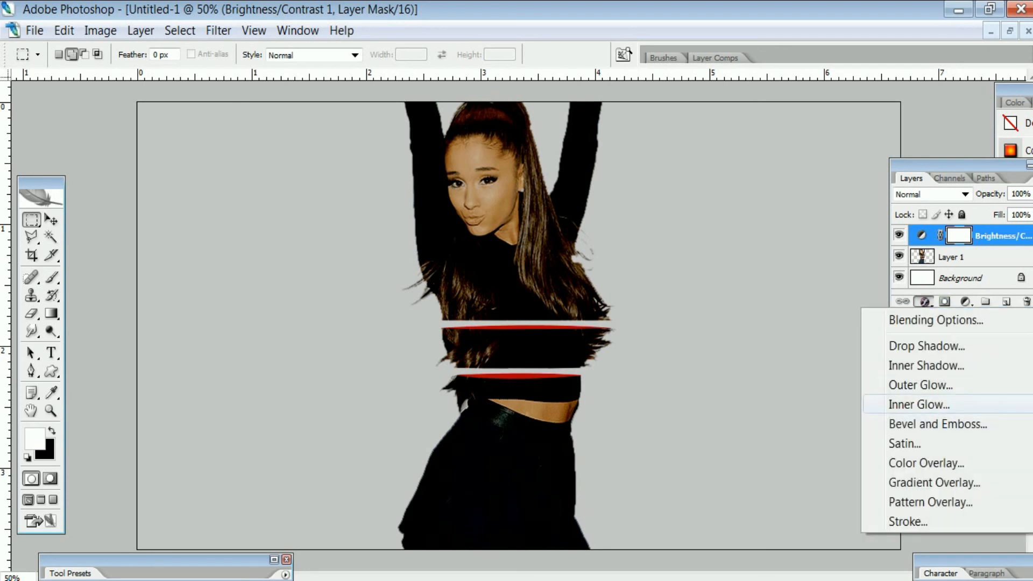
{"action": "key", "text": "Escape"}
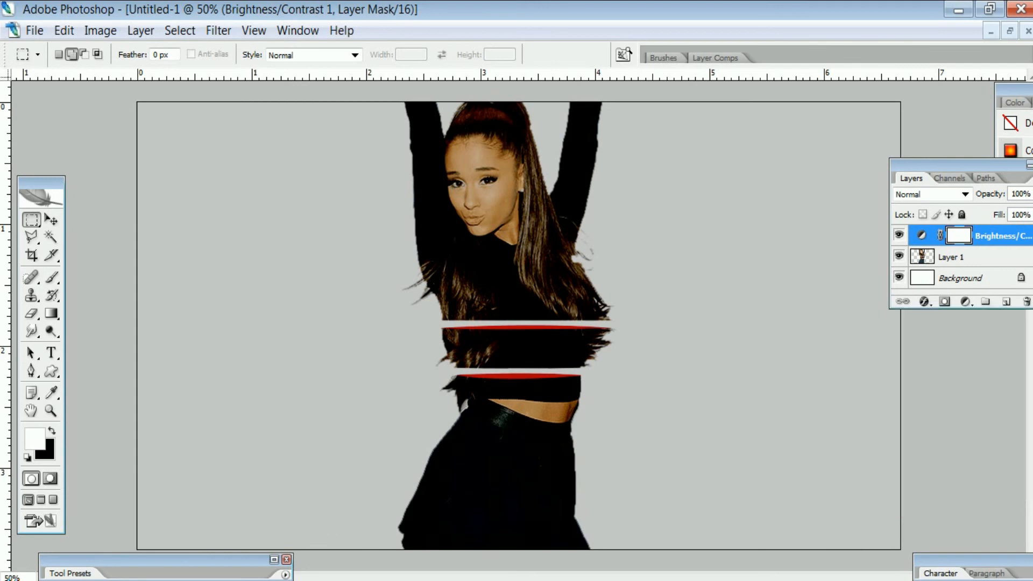
- Try an Inner Bevel with a size of 7 px and a red outside stroke on Layer 1, and discard the layer style
{"action": "left_click", "coordinate": [952, 257]}
{"action": "left_click", "coordinate": [924, 302]}
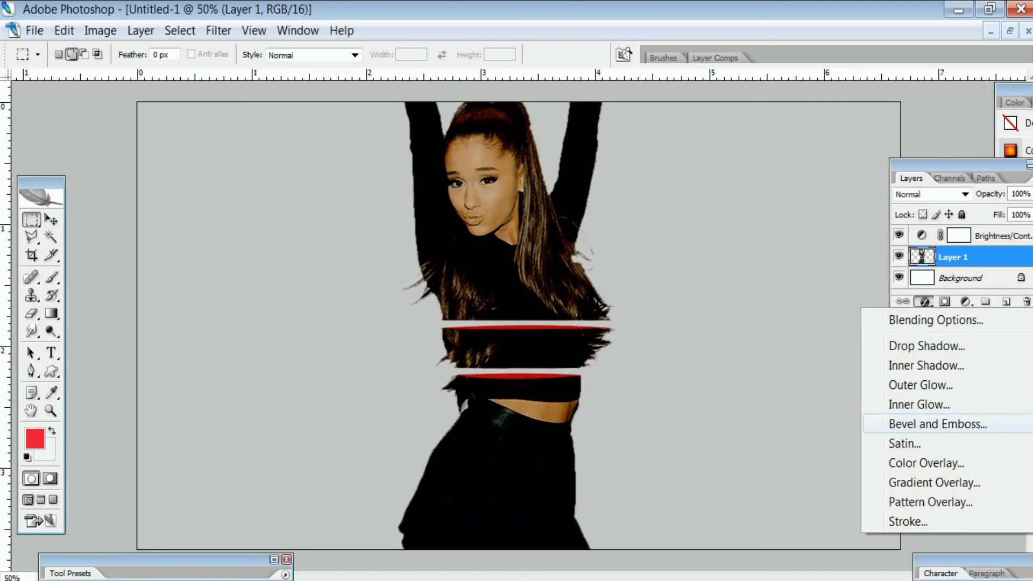
{"action": "left_click", "coordinate": [937, 424]}
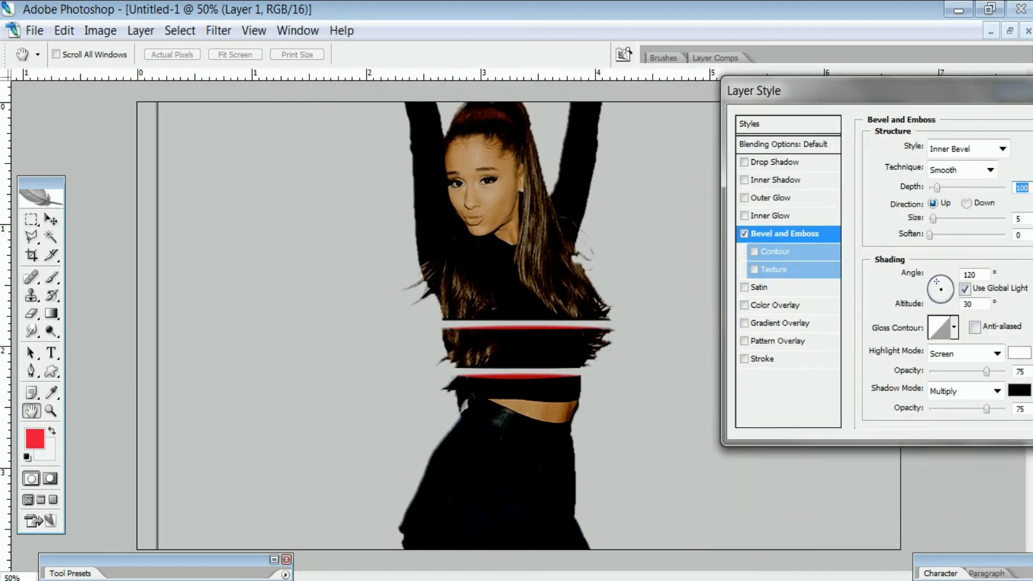
{"action": "left_click_drag", "start_coordinate": [861, 91], "coordinate": [819, 86]}
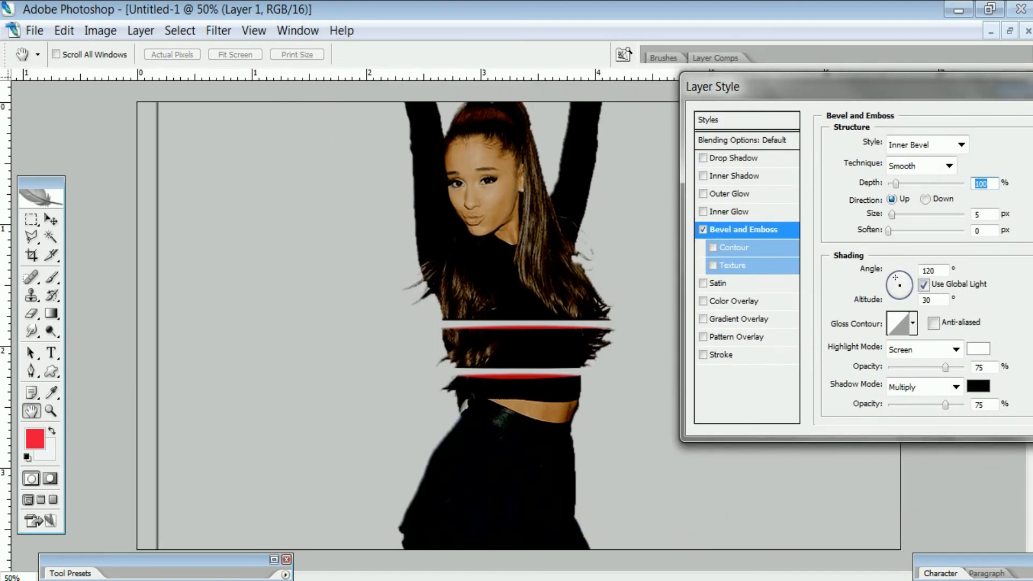
{"action": "left_click", "coordinate": [721, 355]}
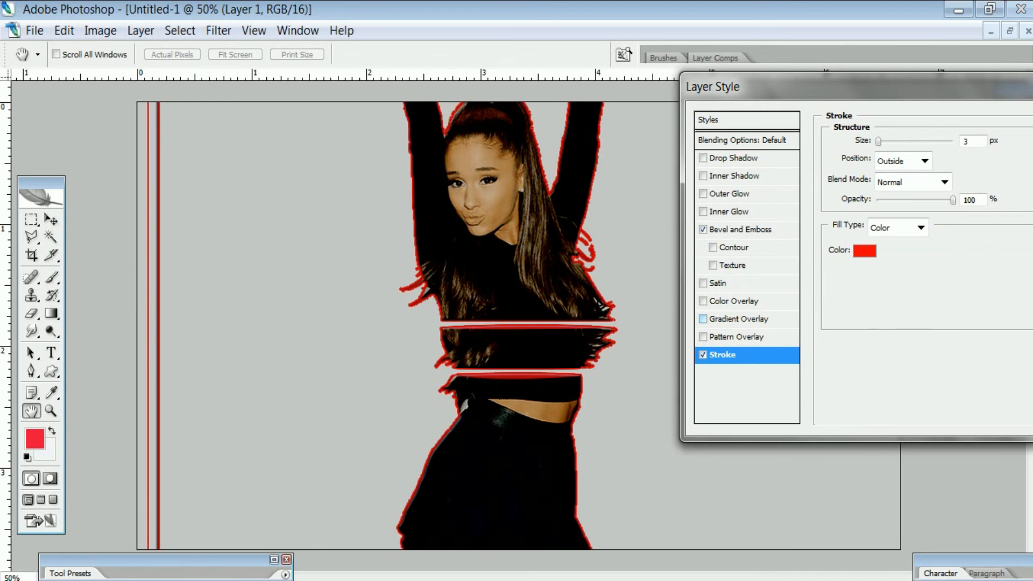
{"action": "left_click", "coordinate": [702, 355]}
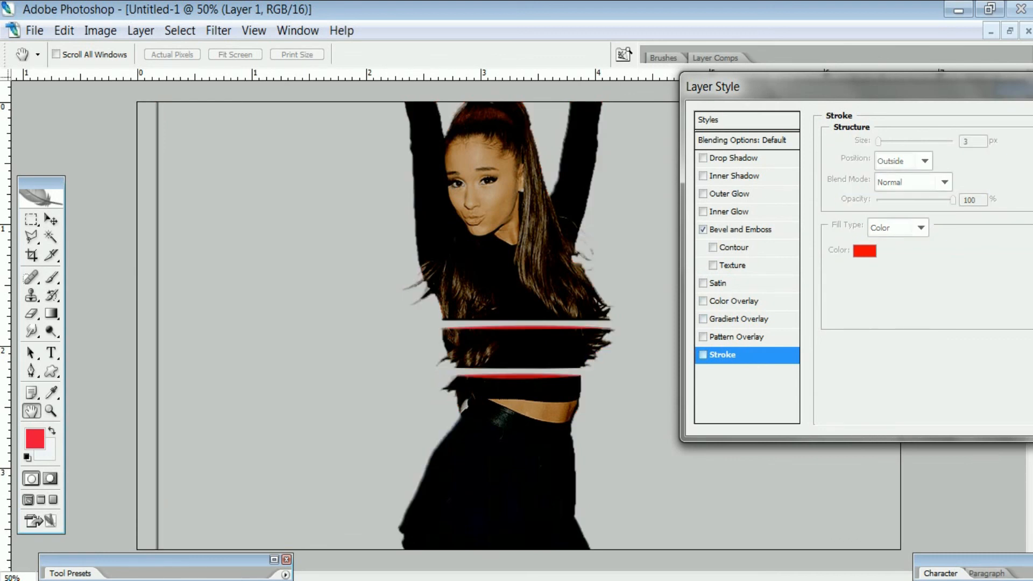
{"action": "left_click", "coordinate": [740, 229]}
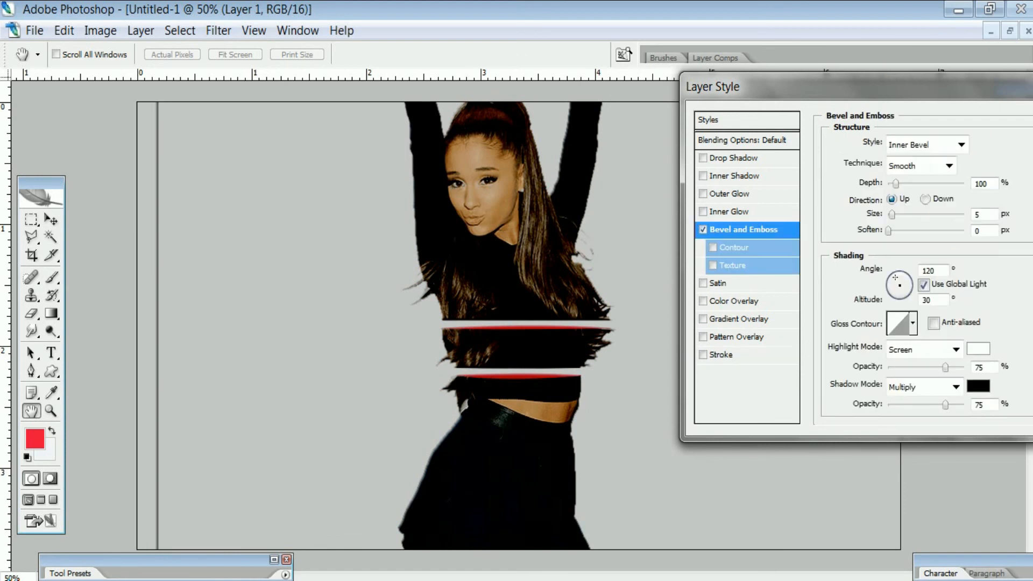
{"action": "left_click_drag", "start_coordinate": [892, 214], "coordinate": [893, 214]}
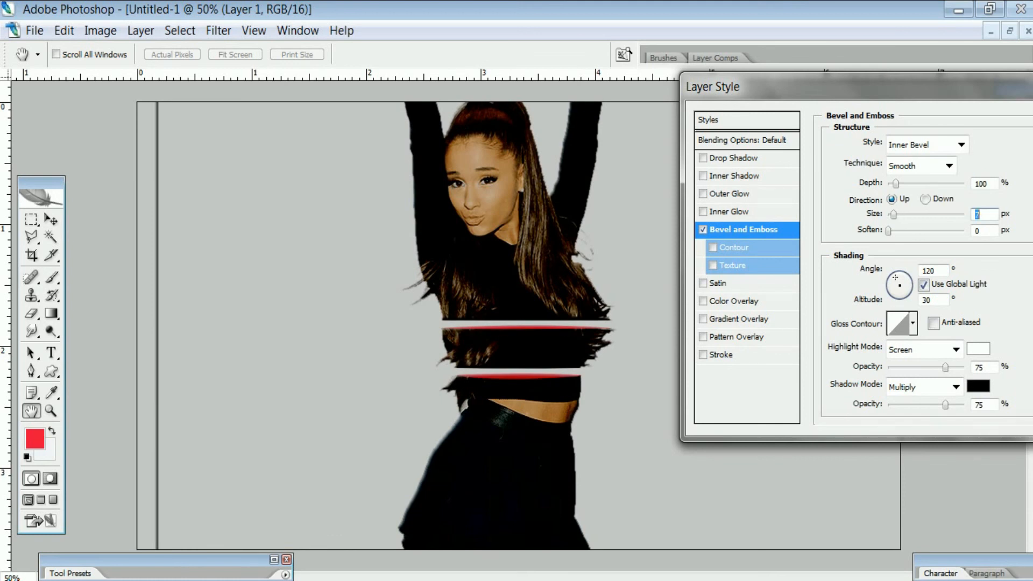
{"action": "left_click_drag", "start_coordinate": [871, 87], "coordinate": [448, 85]}
{"action": "left_click", "coordinate": [695, 84]}
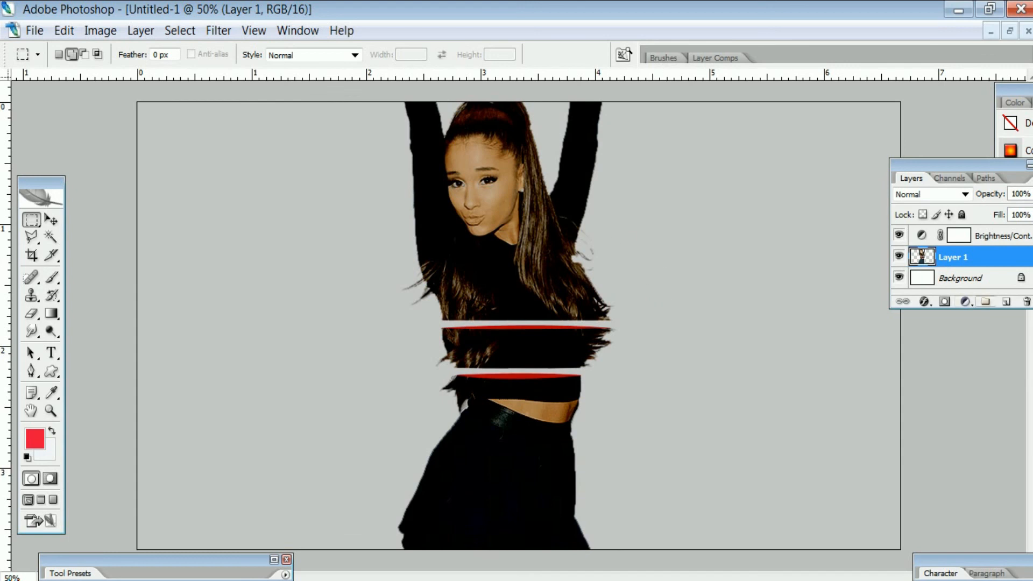
- Add a second Brightness/Contrast adjustment layer directly above Layer 1 with brightness +76 and slightly reduced contrast
{"action": "left_click", "coordinate": [965, 301]}
{"action": "left_click", "coordinate": [873, 403]}
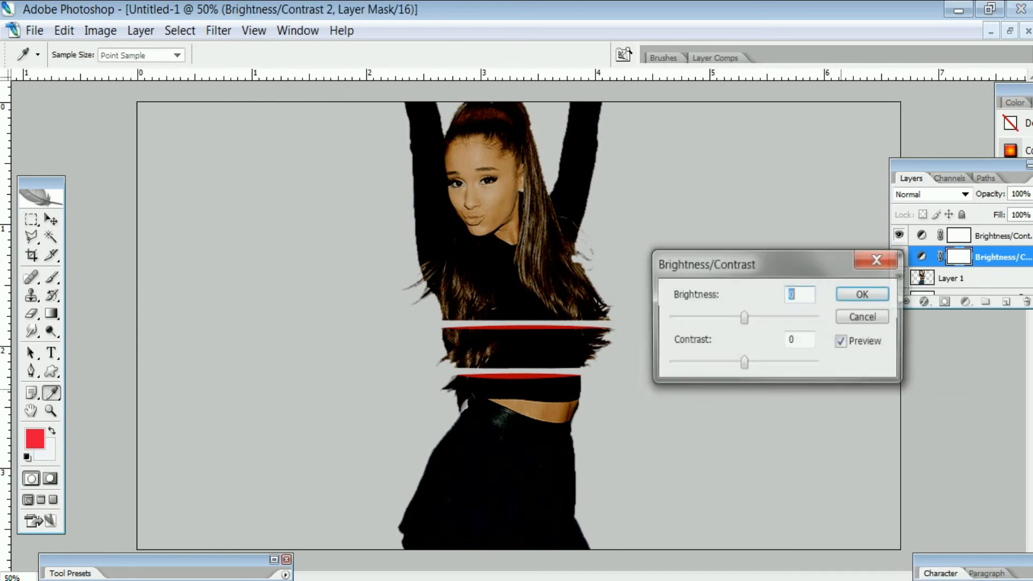
{"action": "left_click_drag", "start_coordinate": [743, 318], "coordinate": [801, 318]}
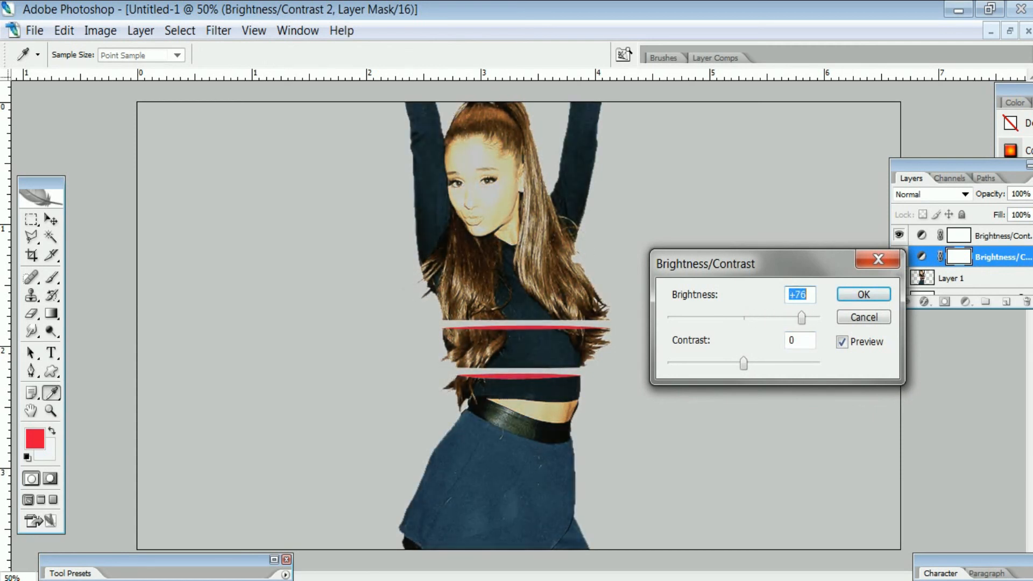
{"action": "mouse_move", "coordinate": [743, 363]}
{"action": "left_mouse_down"}
{"action": "mouse_move", "coordinate": [818, 363]}
{"action": "mouse_move", "coordinate": [719, 363]}
{"action": "mouse_move", "coordinate": [742, 363]}
{"action": "left_mouse_up"}
{"action": "left_click", "coordinate": [863, 294]}
{"action": "key", "text": "m"}
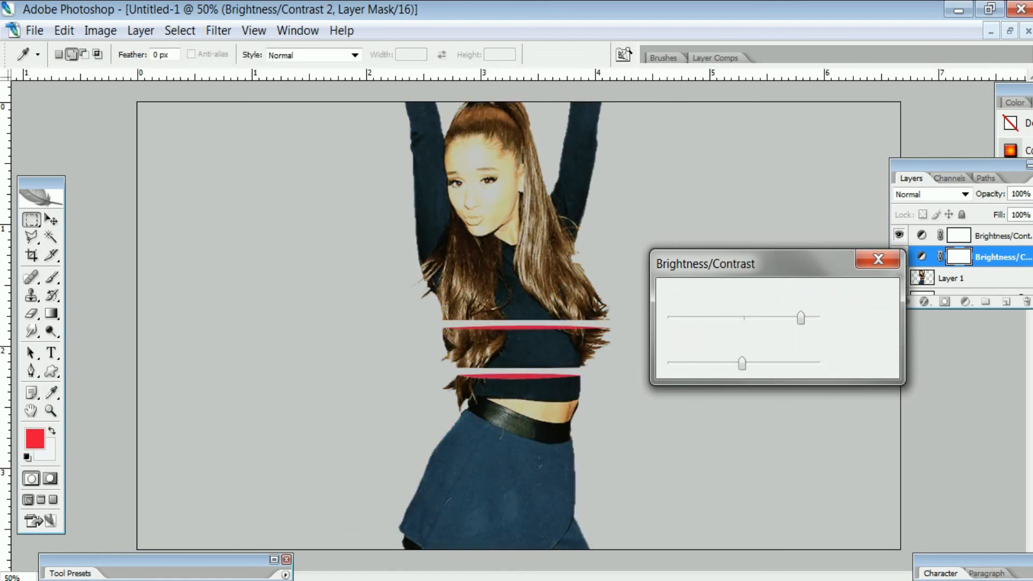
{"action": "key", "text": "d"}
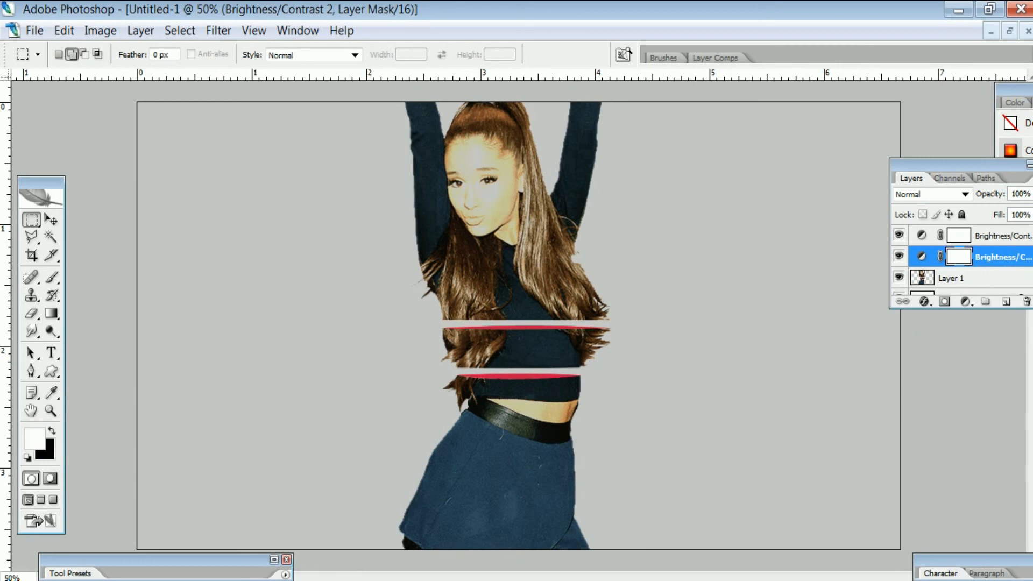